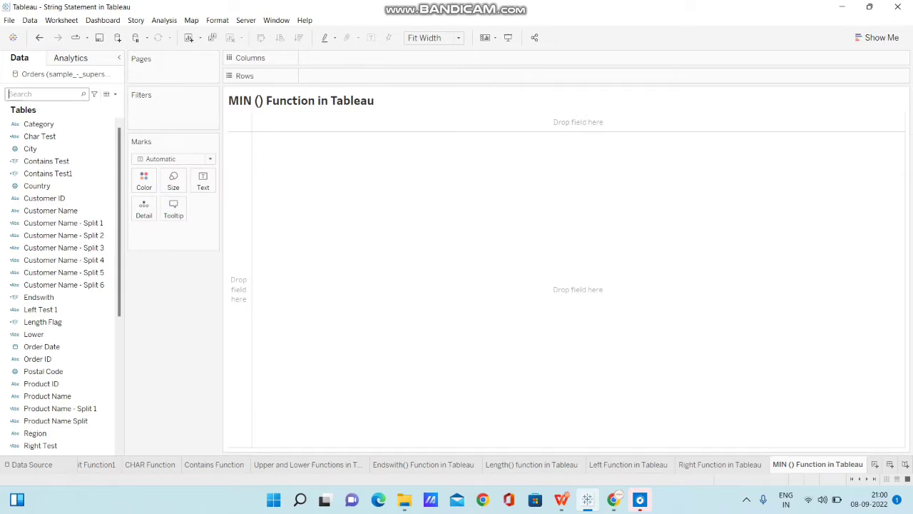
Start a new calculated field and limit the function list to String functions
key("ctrl+f")
left_click(115, 94)
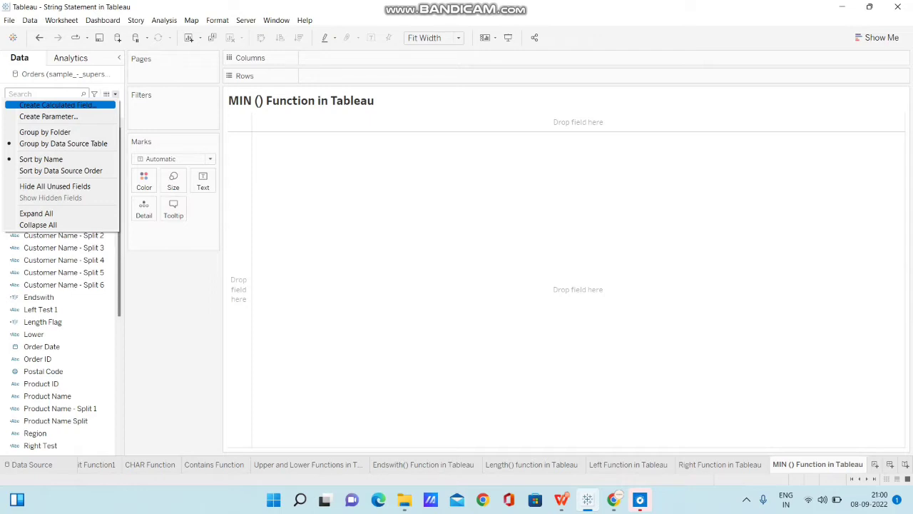
left_click(57, 105)
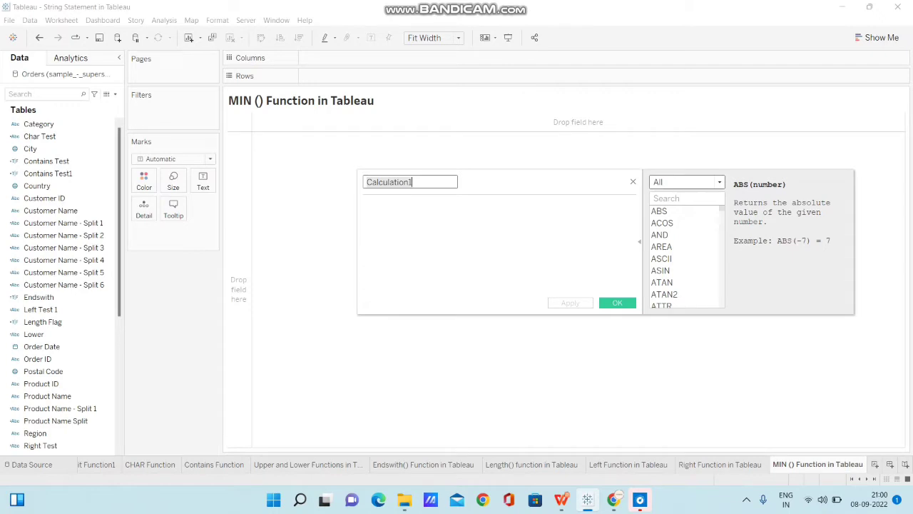
left_click(686, 182)
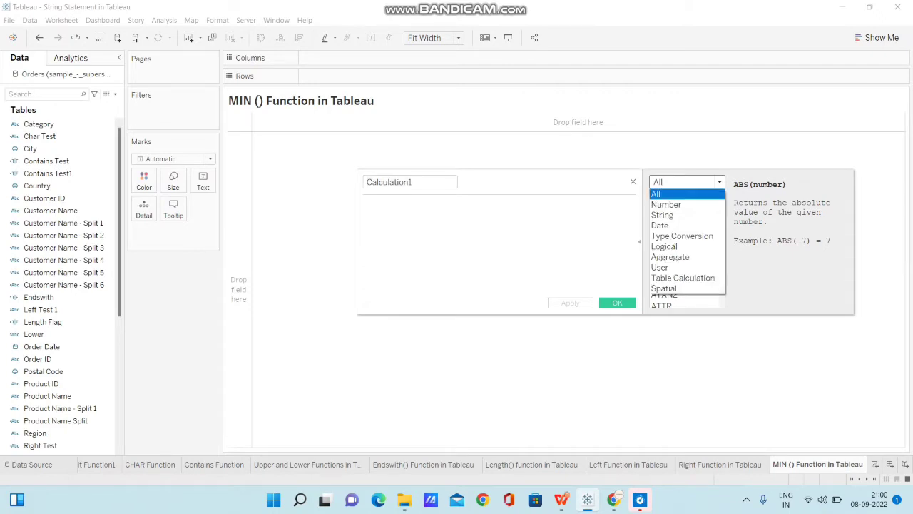
key("Down")
key("Down")
key("Return")
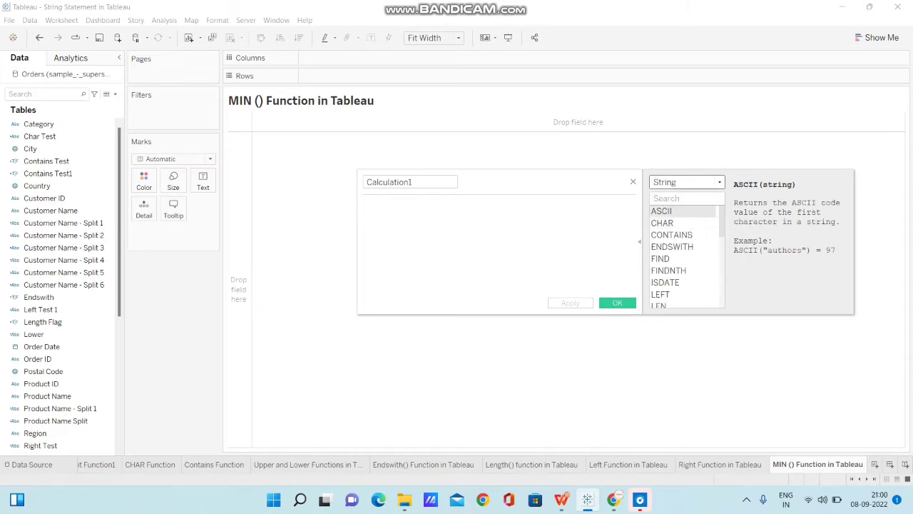
Find the MIN function among the string functions and read its syntax and description
scroll(685, 257, "down", 5)
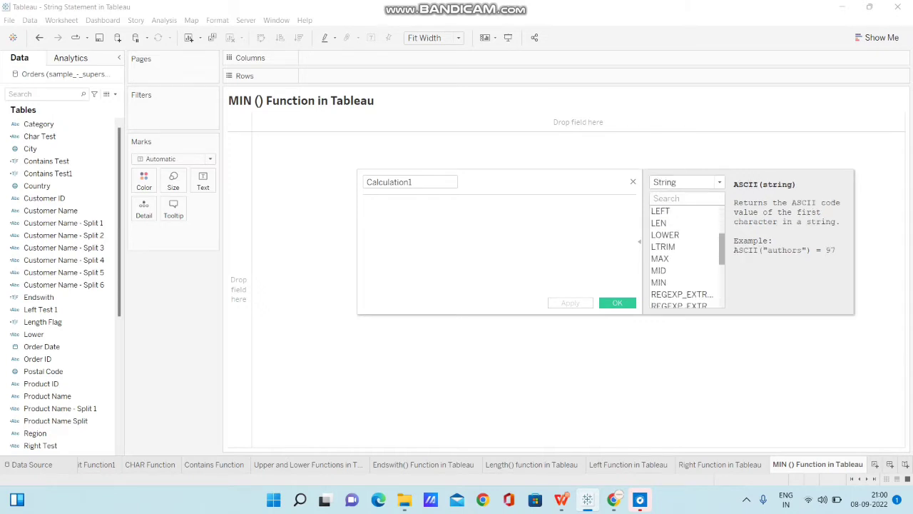
scroll(685, 257, "down", 1)
scroll(684, 256, "up", 7)
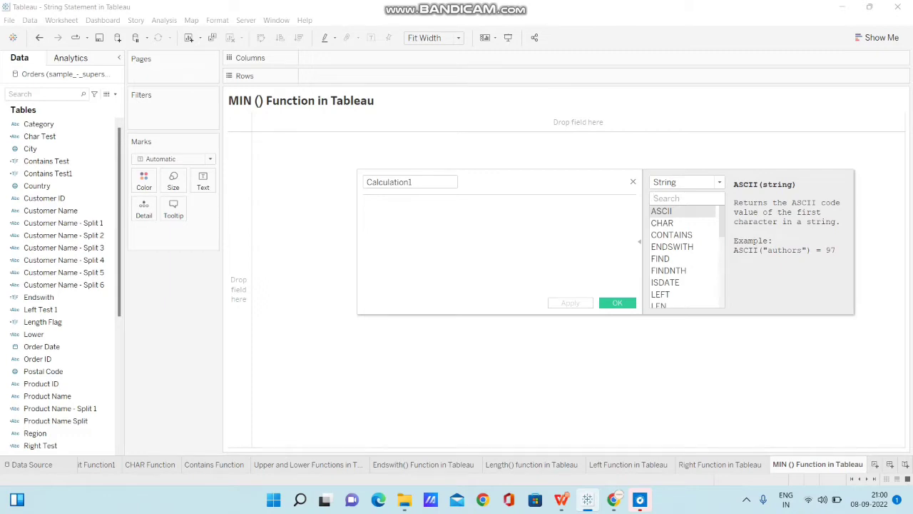
left_click(678, 198)
scroll(684, 258, "down", 2)
scroll(684, 258, "down", 1)
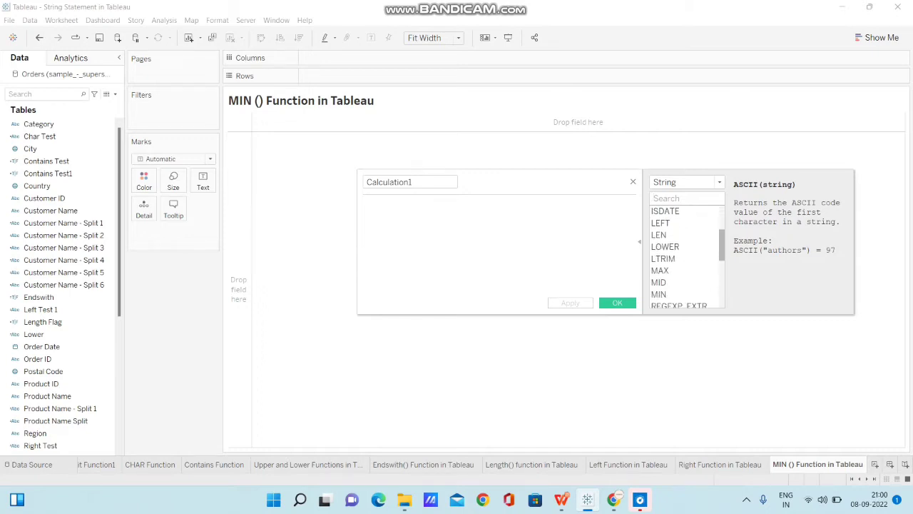
scroll(684, 258, "down", 1)
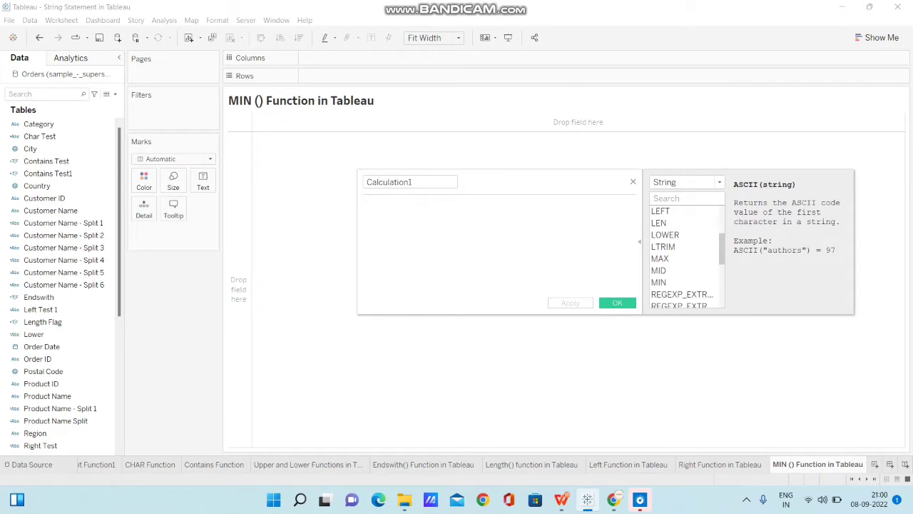
left_click(682, 282)
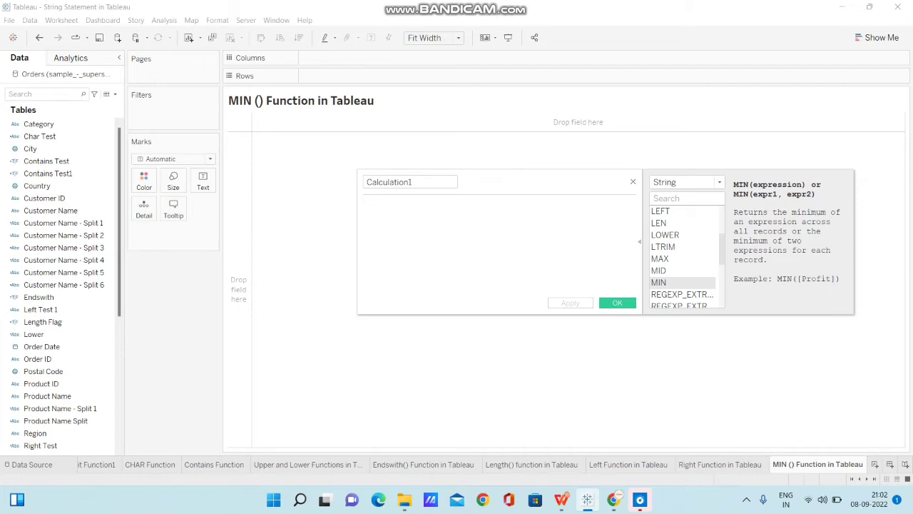
Name the calculated field Min, give it the formula MIN([Sales]), and save it
left_click_drag(411, 182, 366, 181)
type("Min")
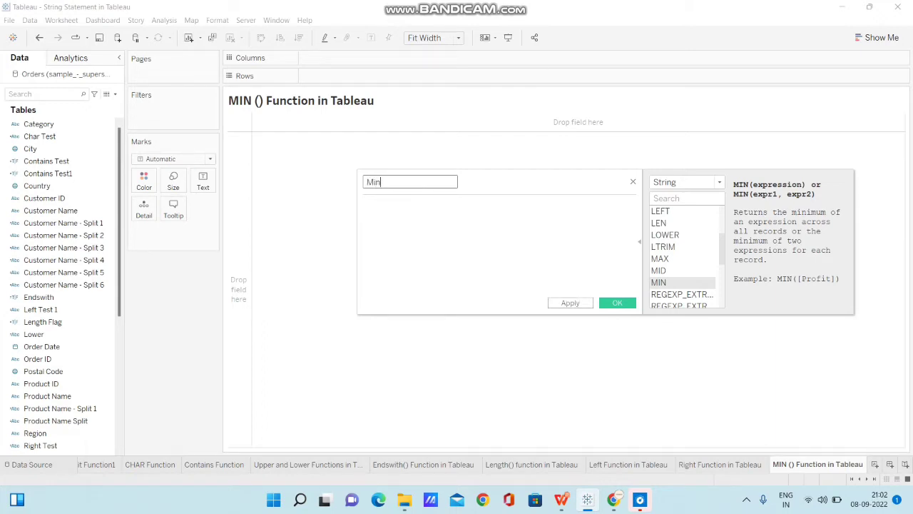
left_click(364, 205)
type("min")
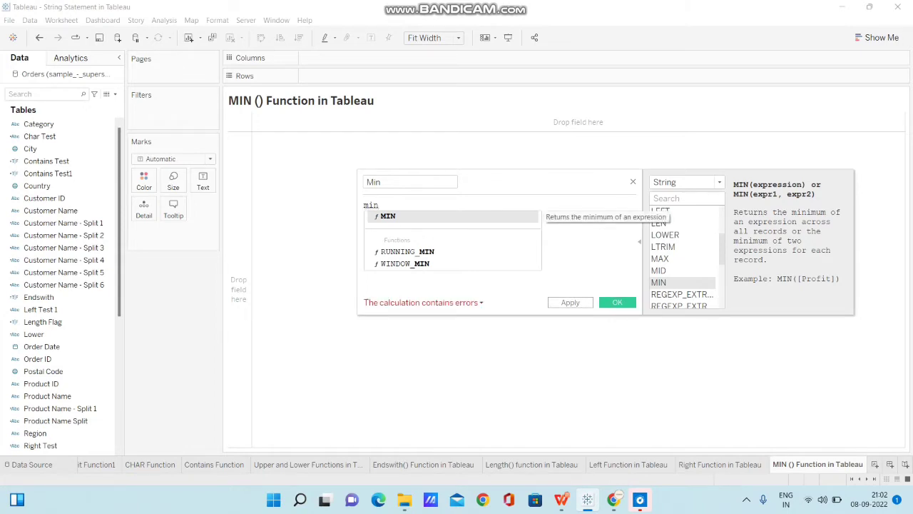
key("Return")
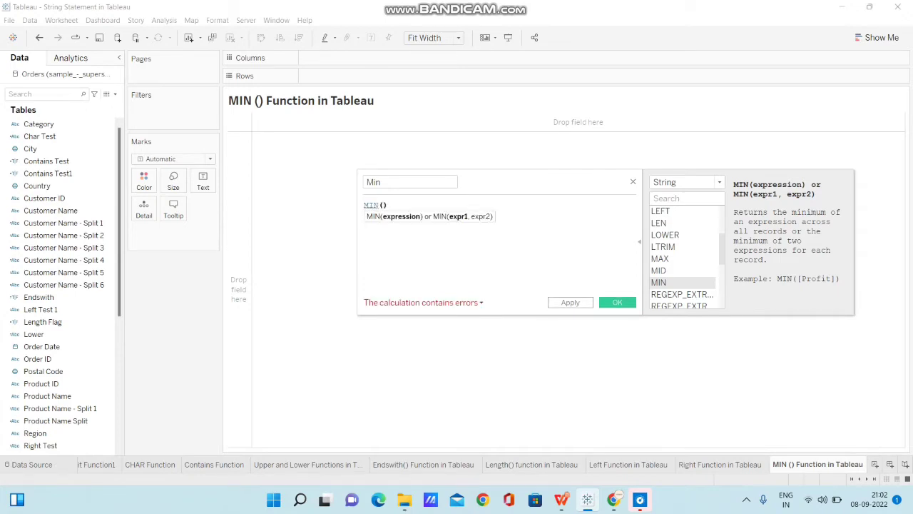
type("sal")
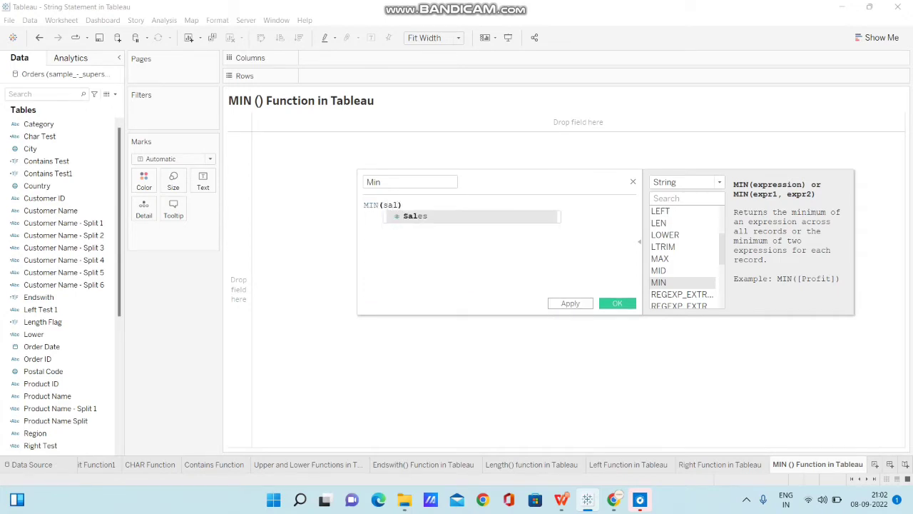
key("Return")
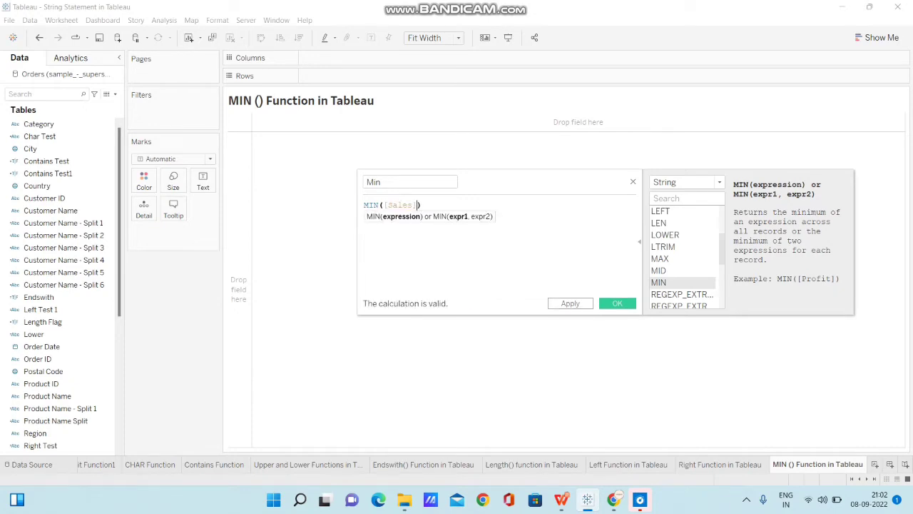
left_click(421, 205)
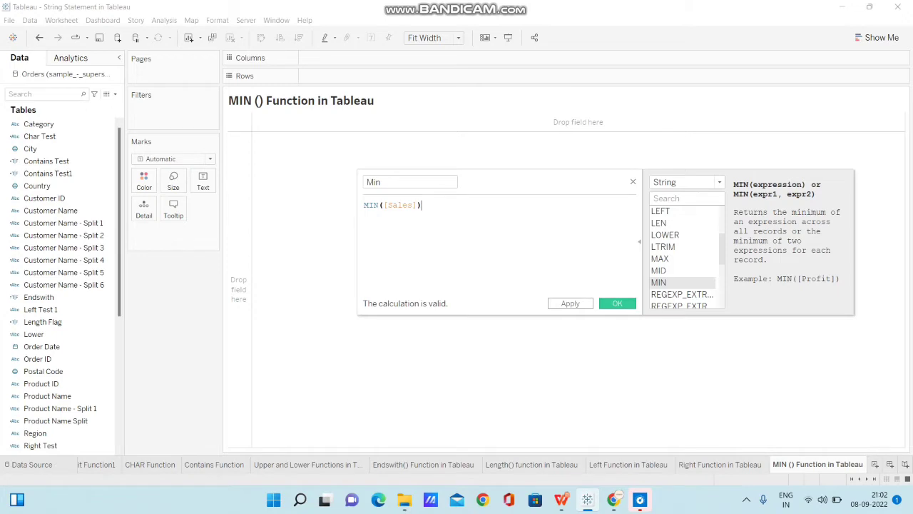
left_click(618, 303)
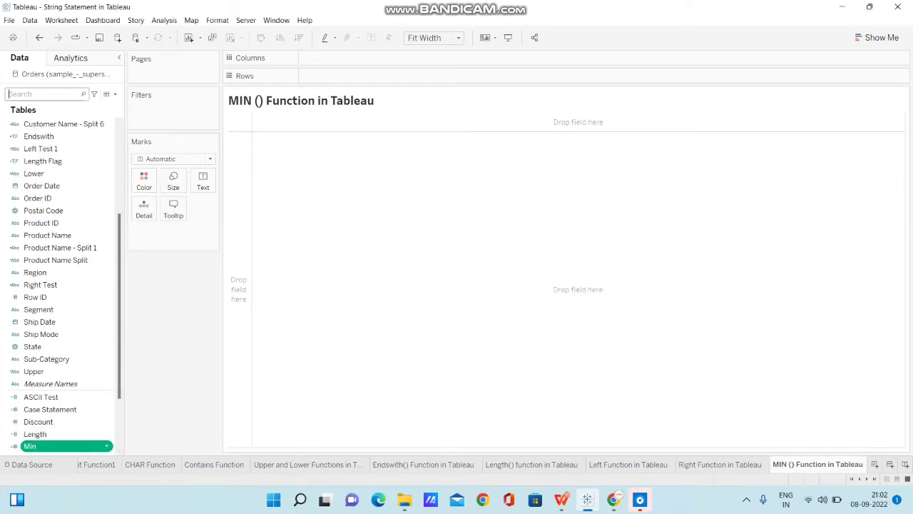
Show the Min field as text in the view and convert it to discrete
left_click_drag(30, 446, 171, 184)
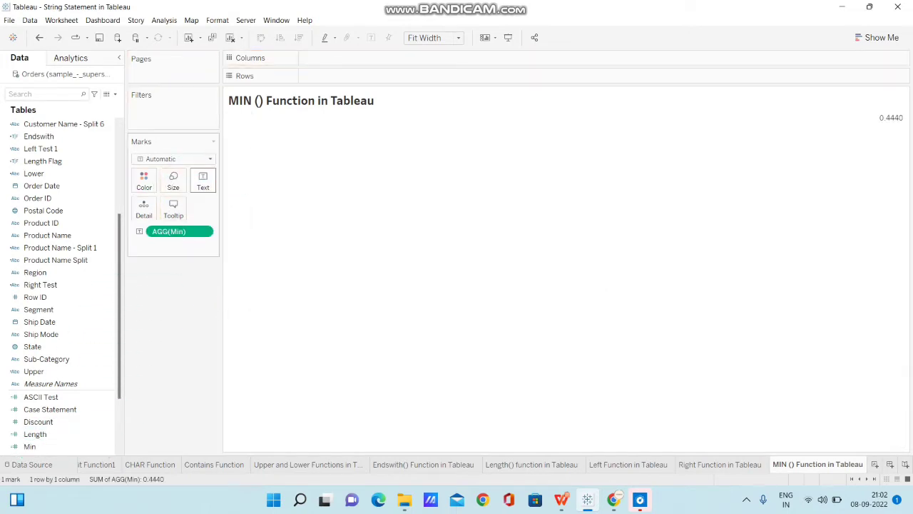
left_click(204, 231)
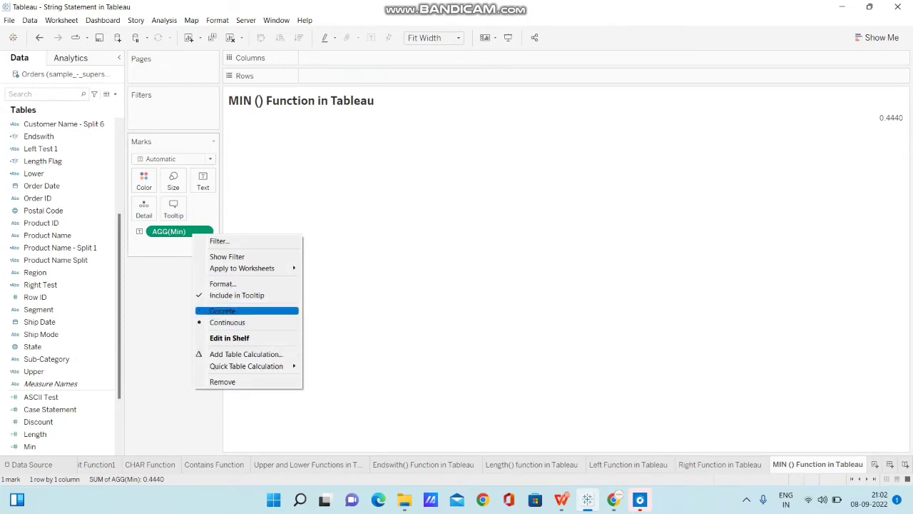
left_click(223, 310)
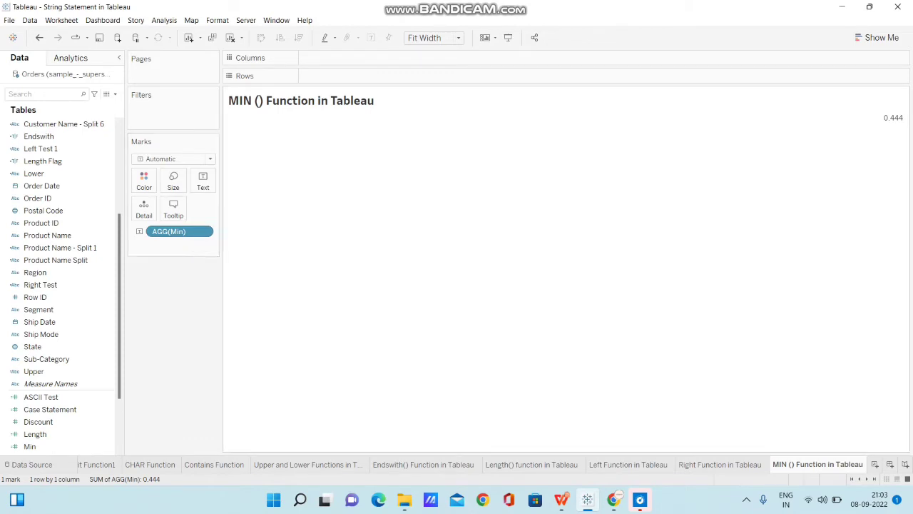
mouse_move(887, 118)
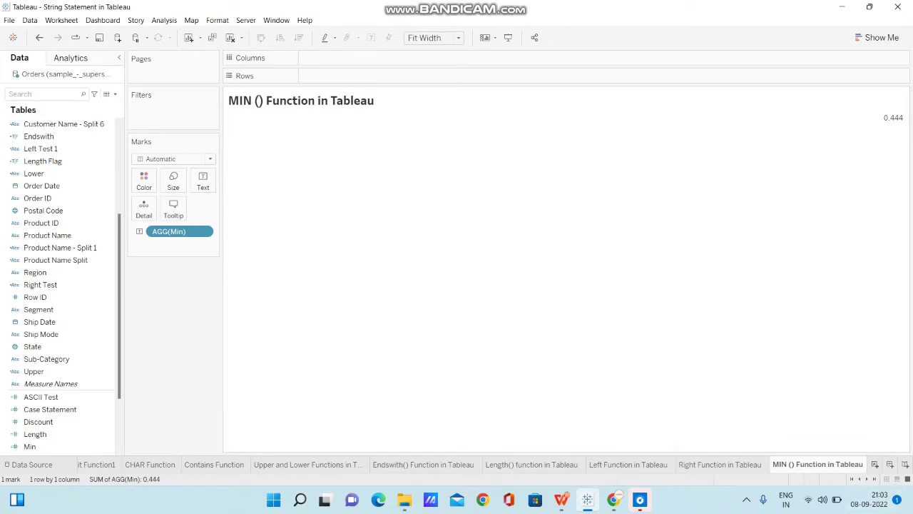
Add a new worksheet, search the fields for "sale", and place Sales on Rows
left_click(876, 465)
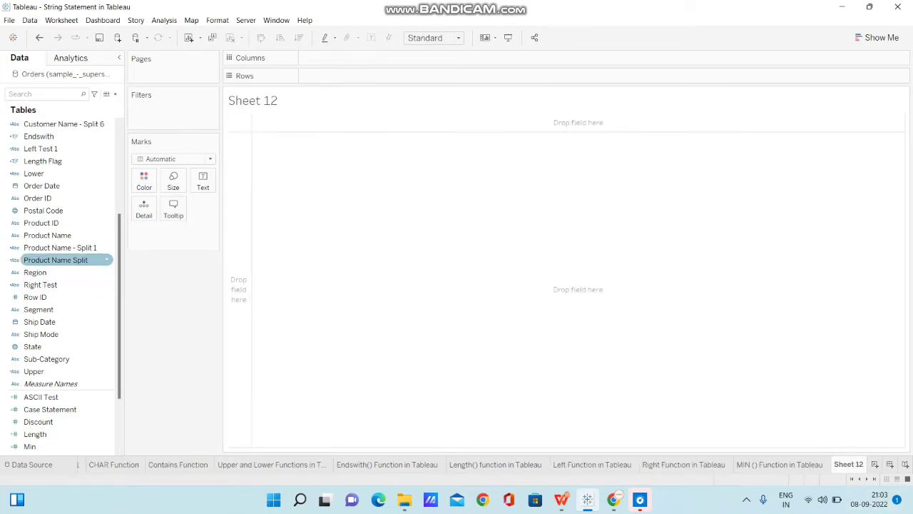
left_click(44, 93)
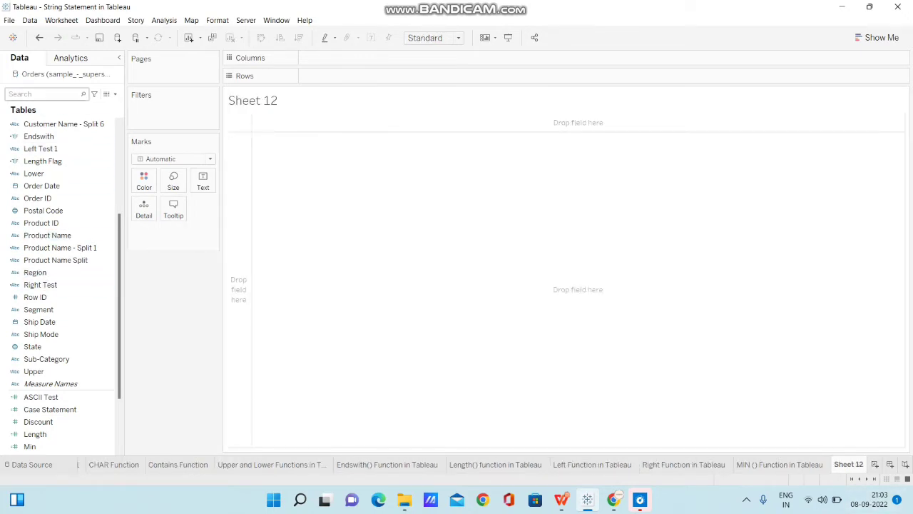
type("sale")
left_click_drag(32, 132, 301, 77)
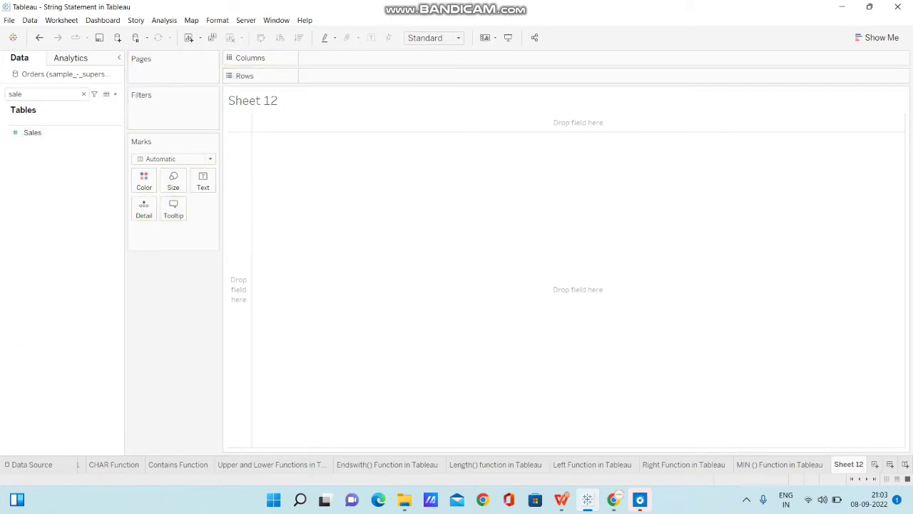
left_click_drag(32, 131, 346, 78)
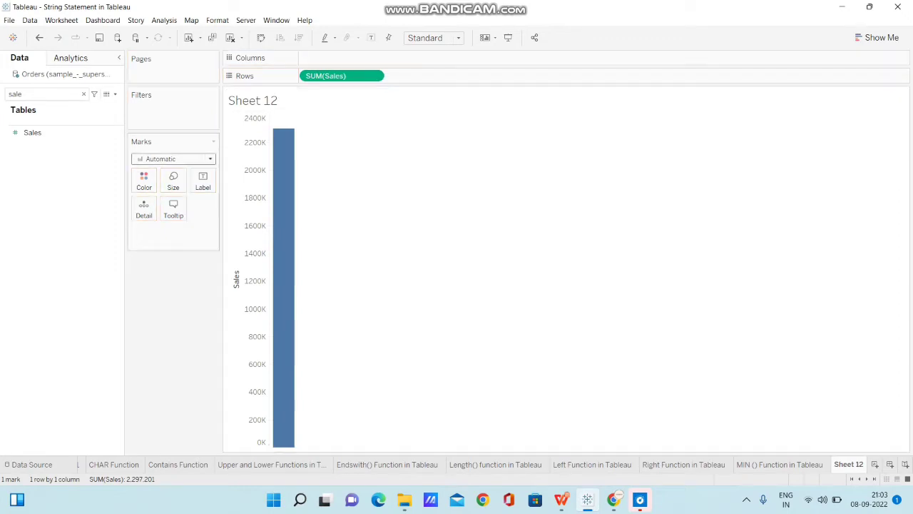
Convert Sales on Rows to a discrete dimension and select the first value in the resulting list
right_click(344, 79)
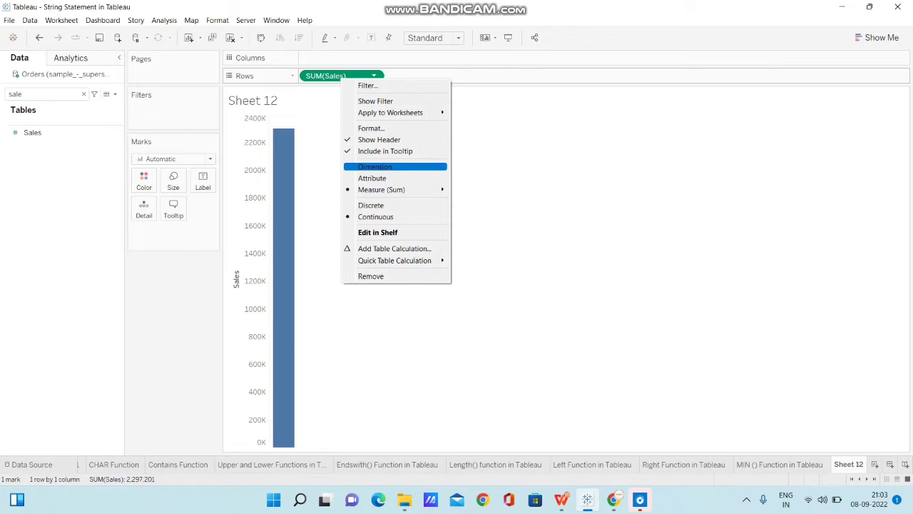
left_click(374, 167)
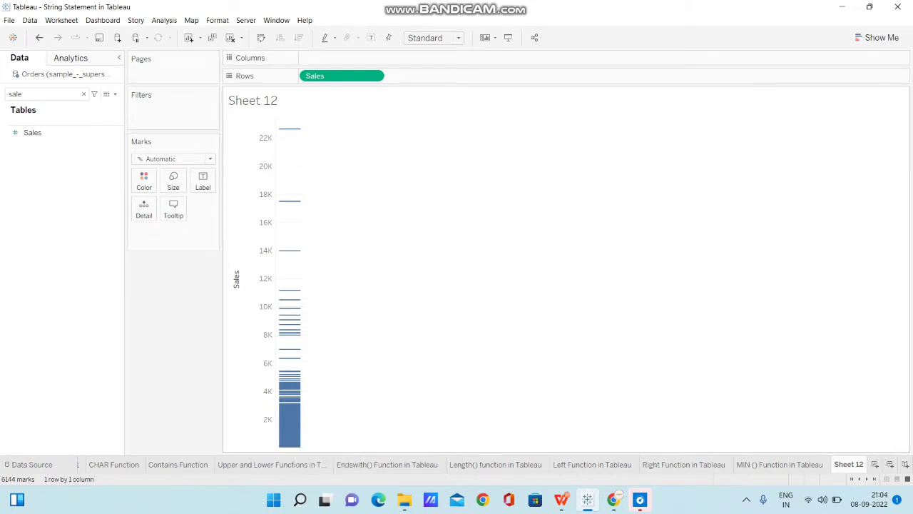
left_click(373, 76)
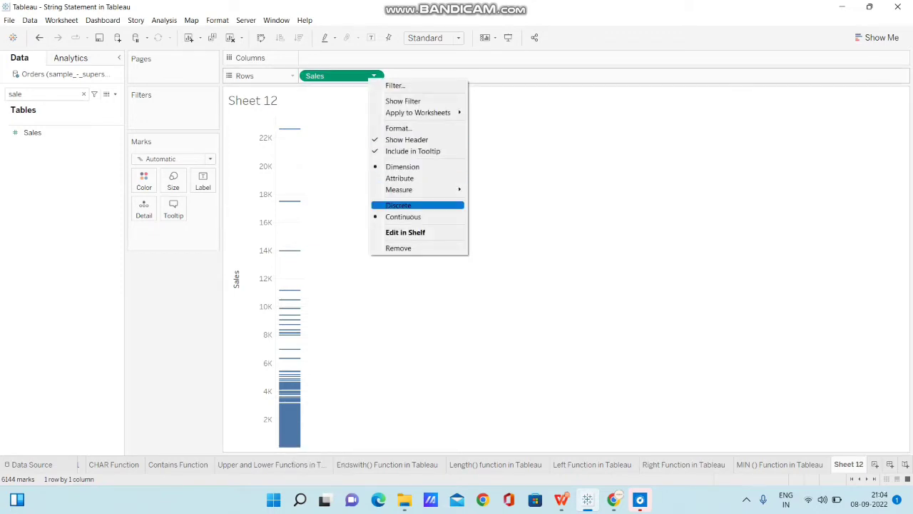
left_click(398, 205)
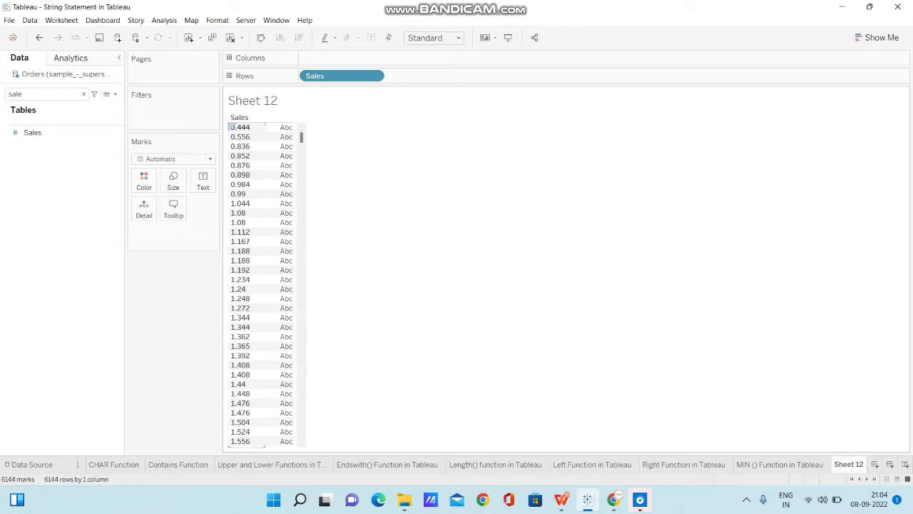
left_click(242, 127)
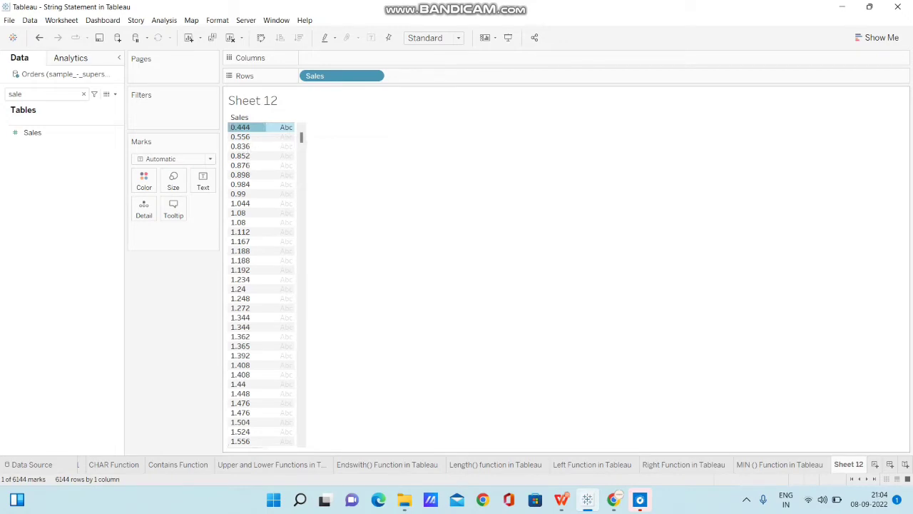
Return to the MIN () Function in Tableau sheet and set its view fit to Standard
left_click(780, 464)
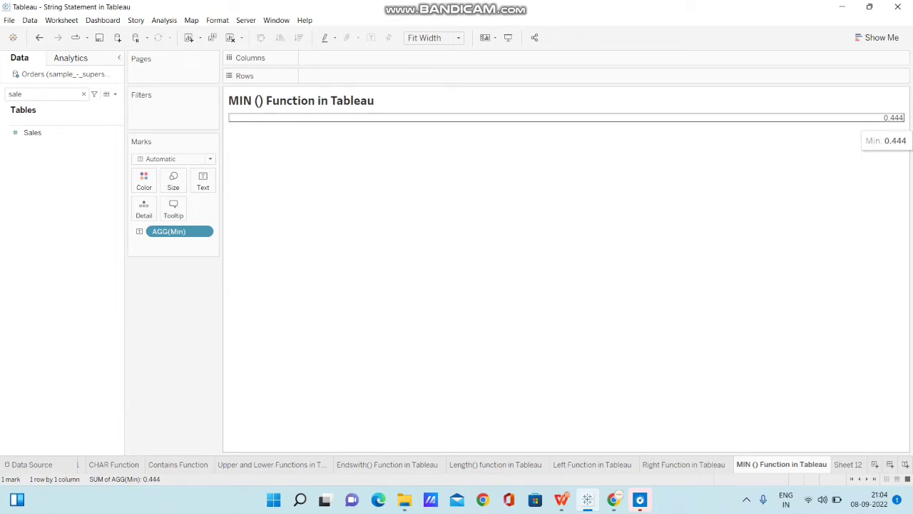
left_click(434, 38)
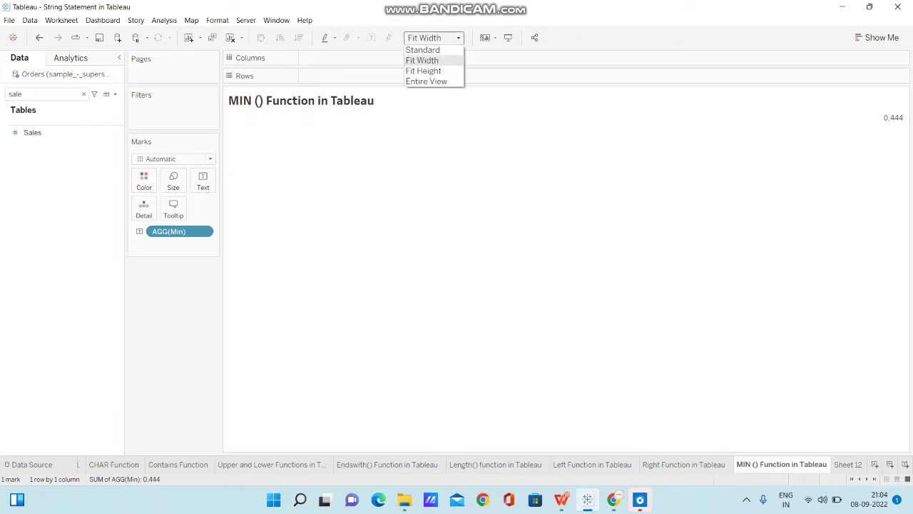
left_click(423, 50)
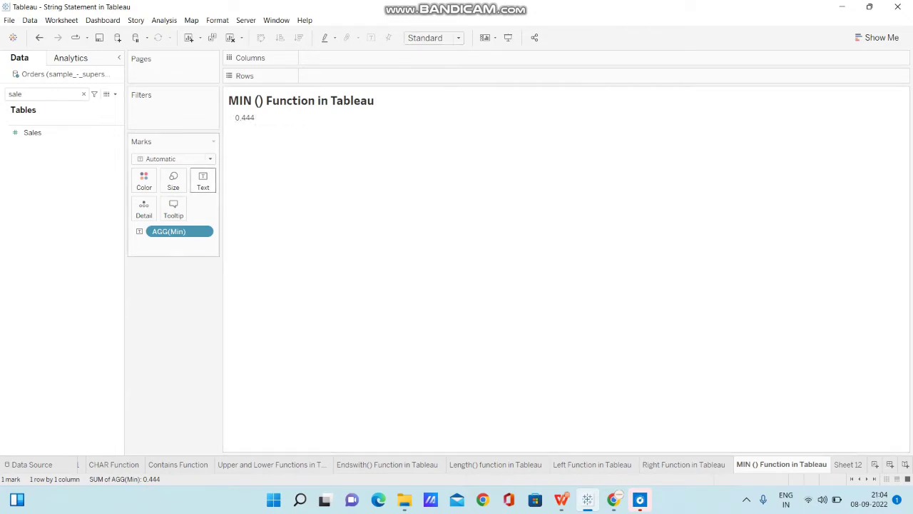
Format the AGG(Min) label text at font size 16 and bold
left_click(202, 181)
left_click(286, 204)
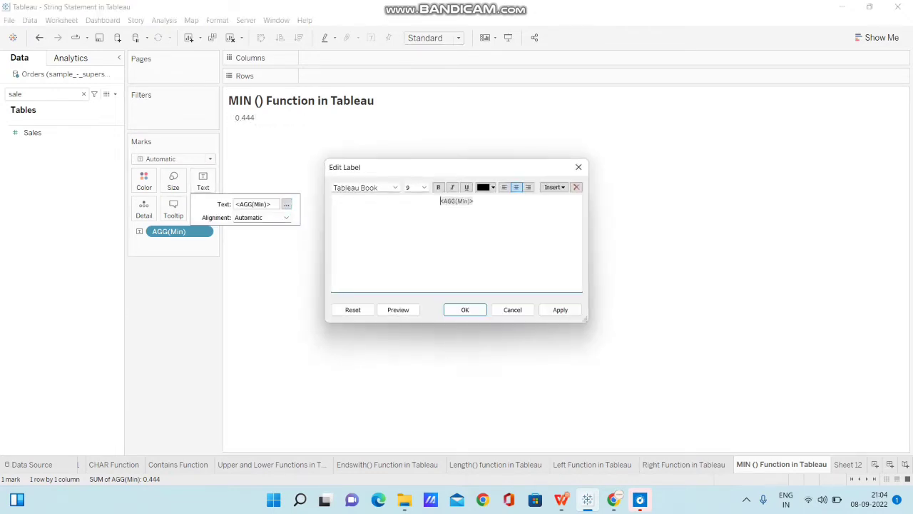
key("ctrl+a")
left_click(425, 187)
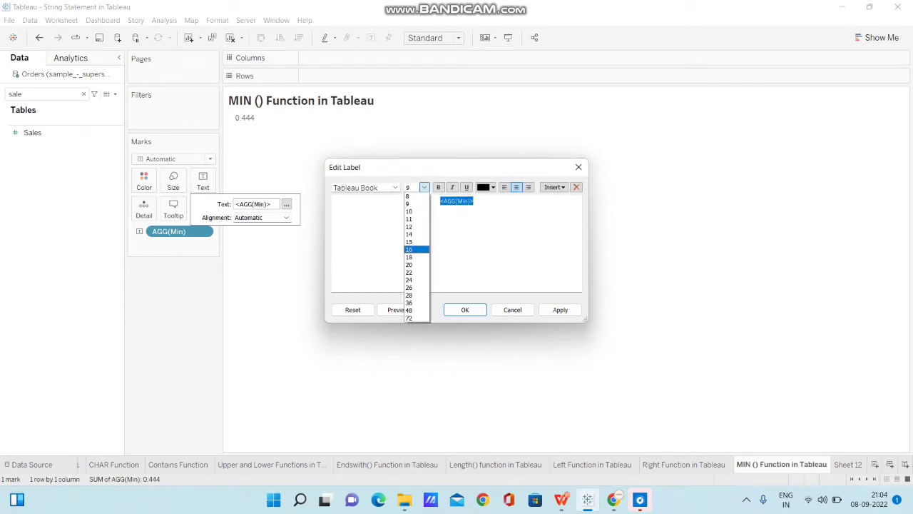
key("Return")
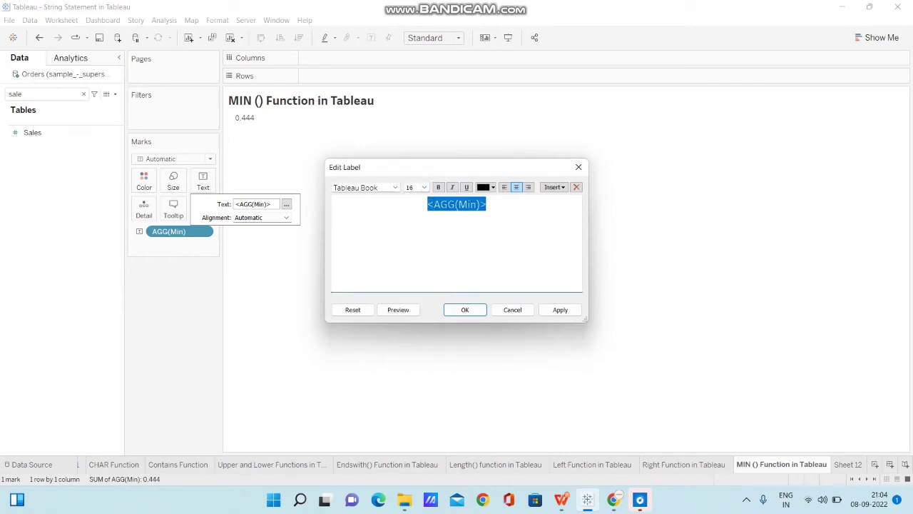
left_click(438, 187)
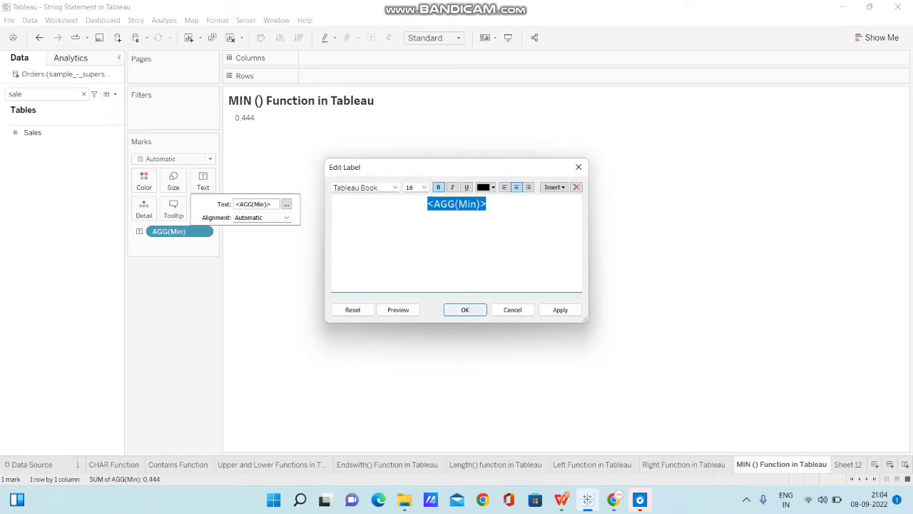
left_click(465, 309)
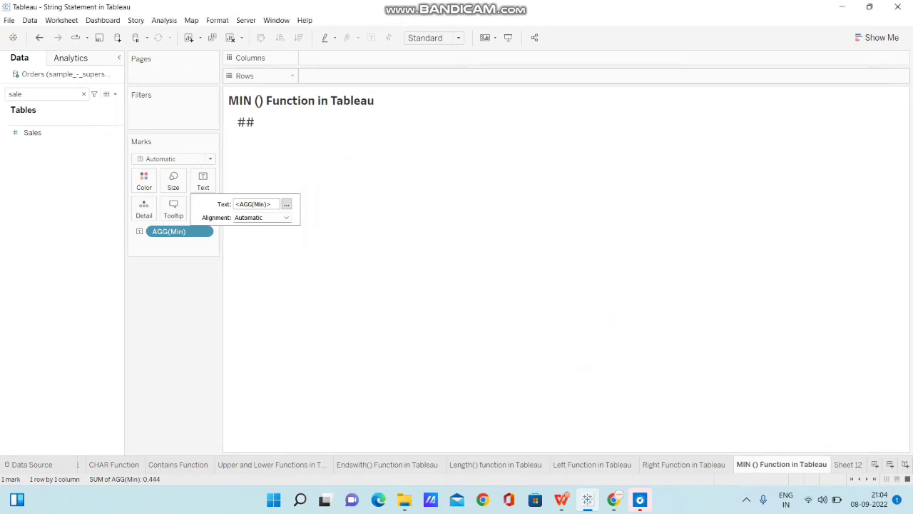
key("Escape")
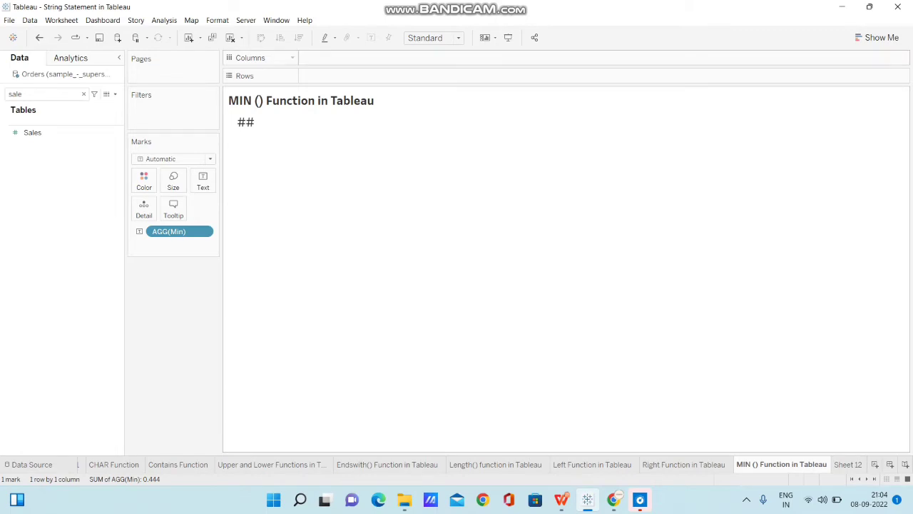
Set the view fit to Fit Width and center the Min label horizontally
left_click(433, 38)
left_click(428, 60)
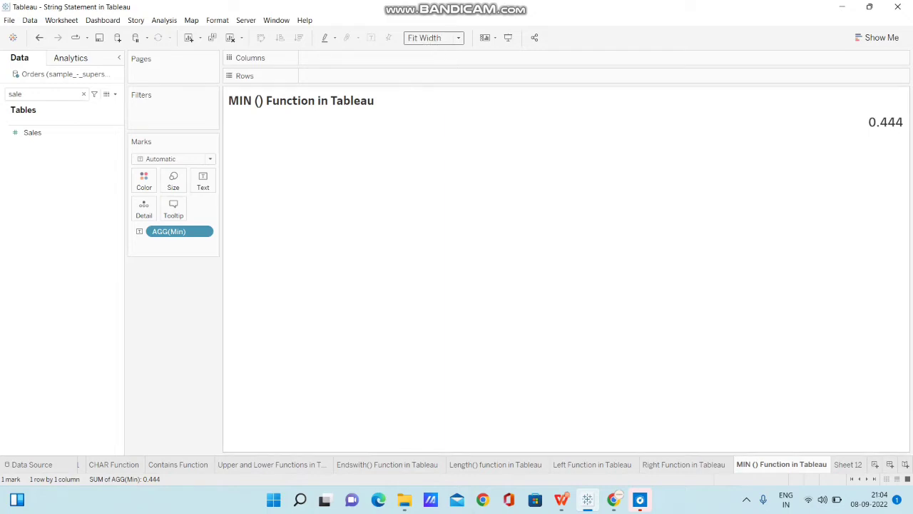
mouse_move(892, 128)
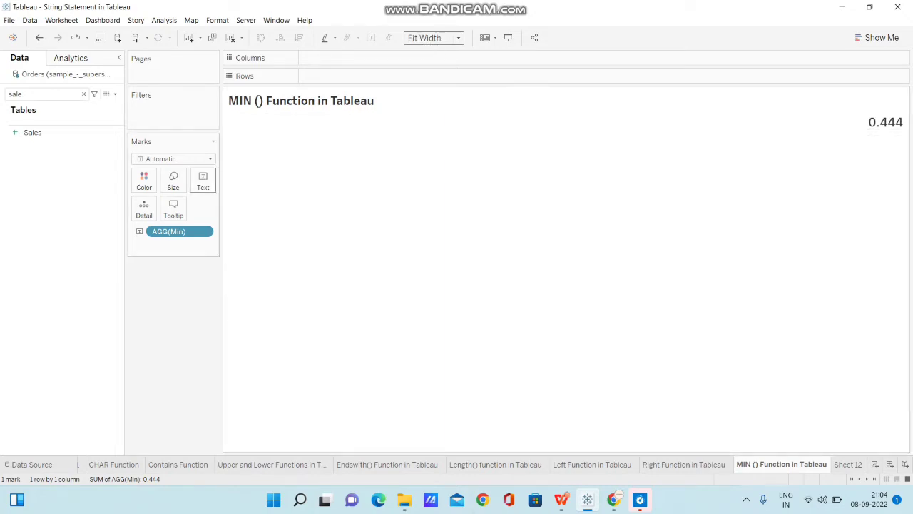
left_click(203, 181)
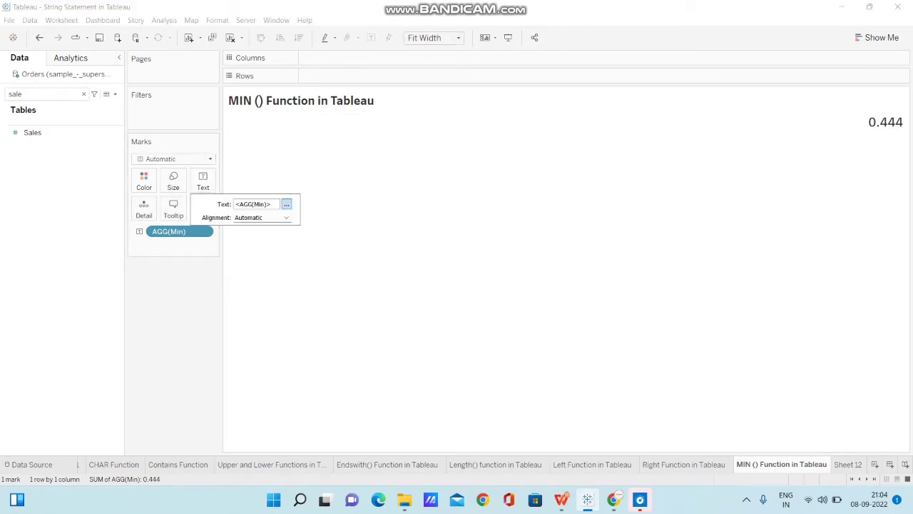
left_click(285, 217)
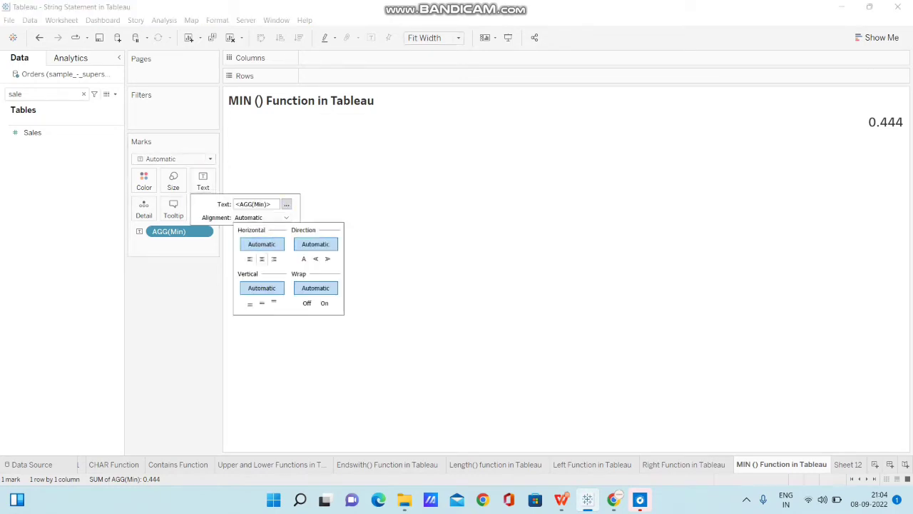
left_click(262, 258)
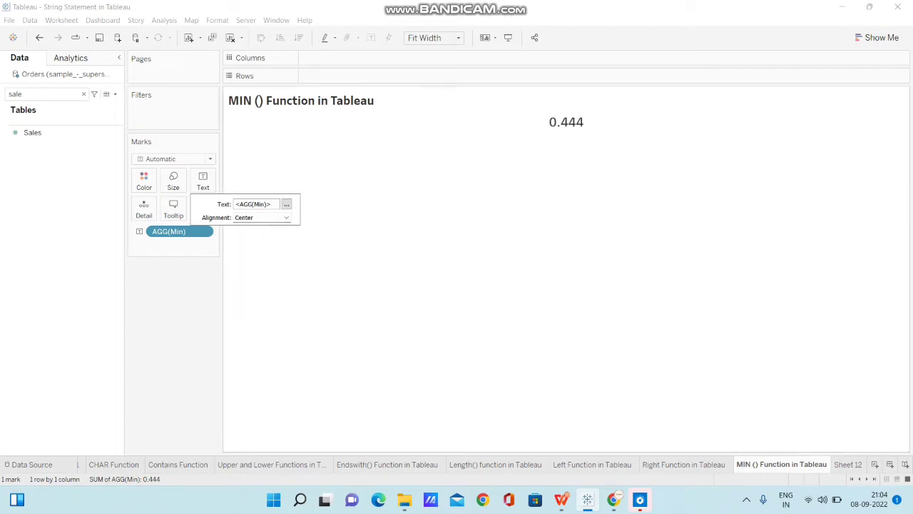
key("Escape")
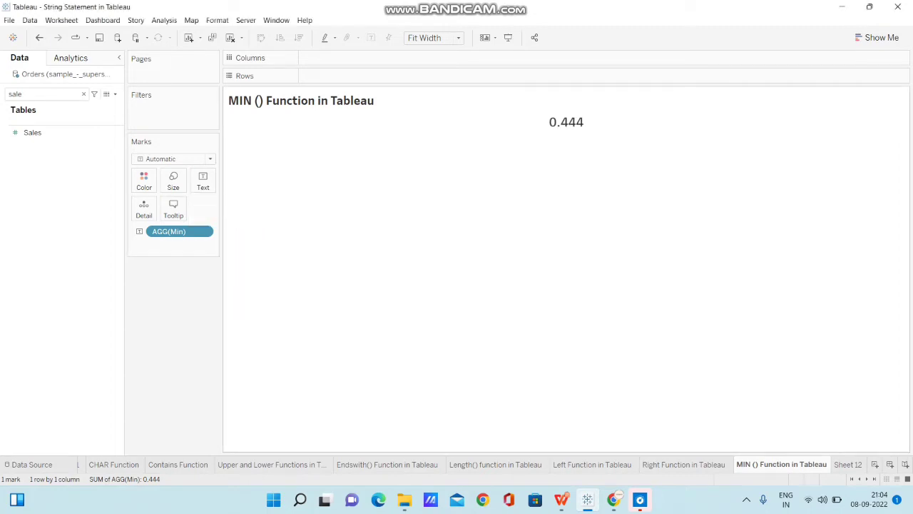
Compare the Min result with the first value in the Sales list on Sheet 12
mouse_move(553, 122)
left_click(848, 464)
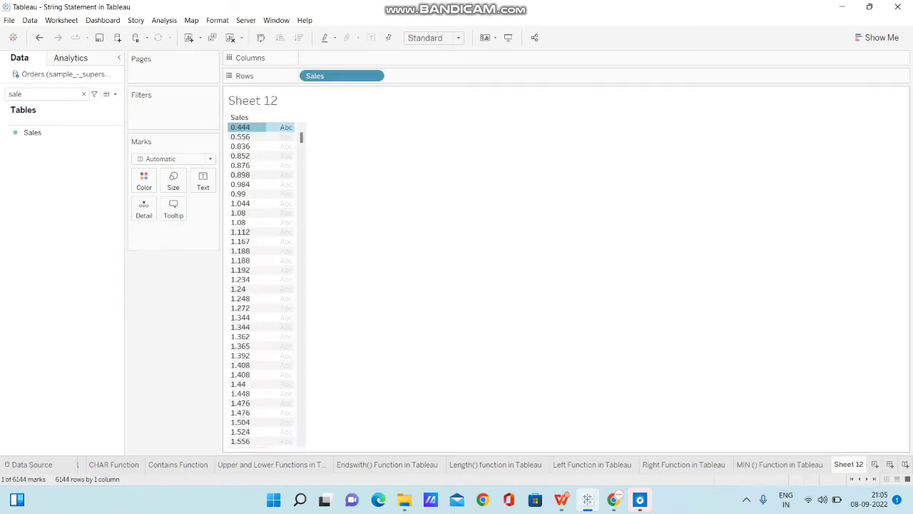
mouse_move(232, 128)
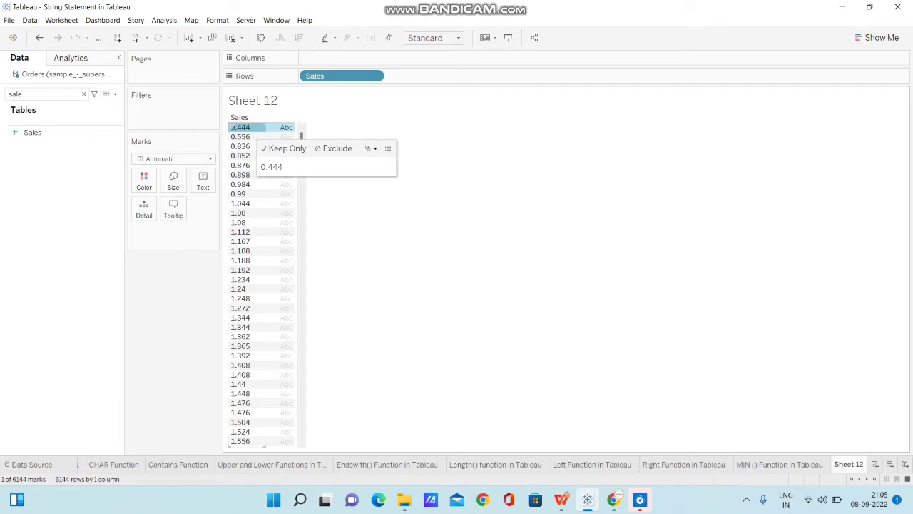
left_click(356, 137)
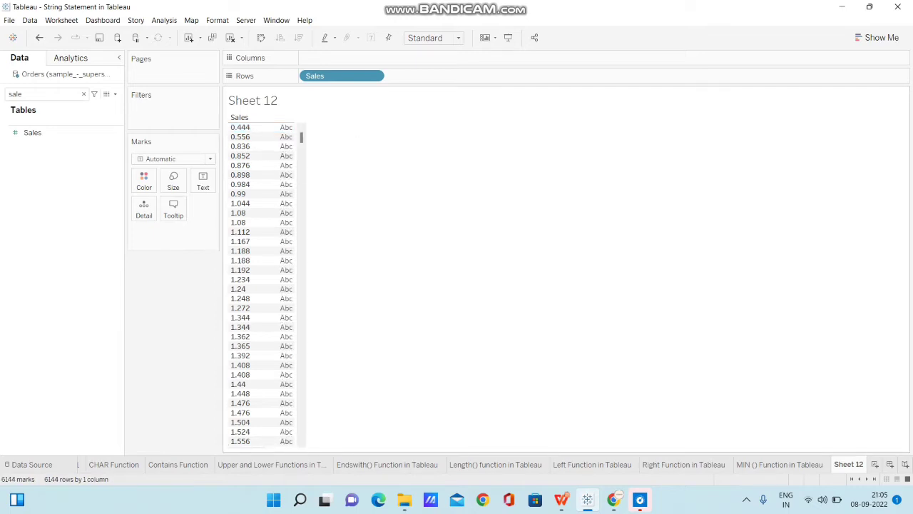
mouse_move(301, 137)
left_mouse_down()
mouse_move(301, 192)
mouse_move(301, 137)
left_mouse_up()
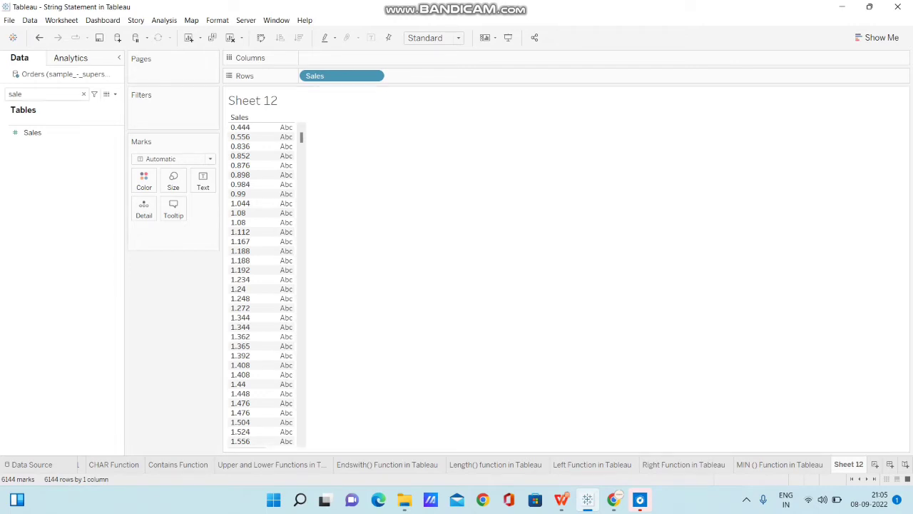
Clear the "sale" search so that all data fields are listed
left_click(83, 93)
key("BackSpace")
key("BackSpace")
key("BackSpace")
key("BackSpace")
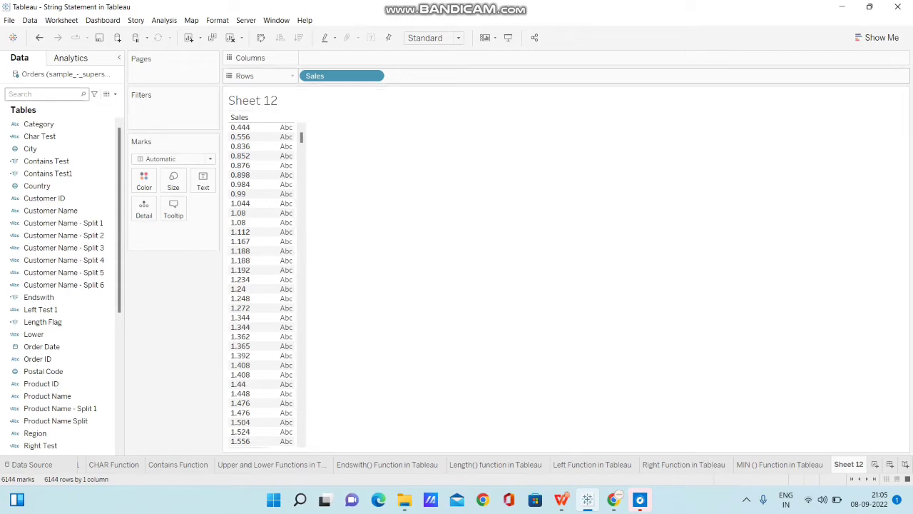
left_click(374, 76)
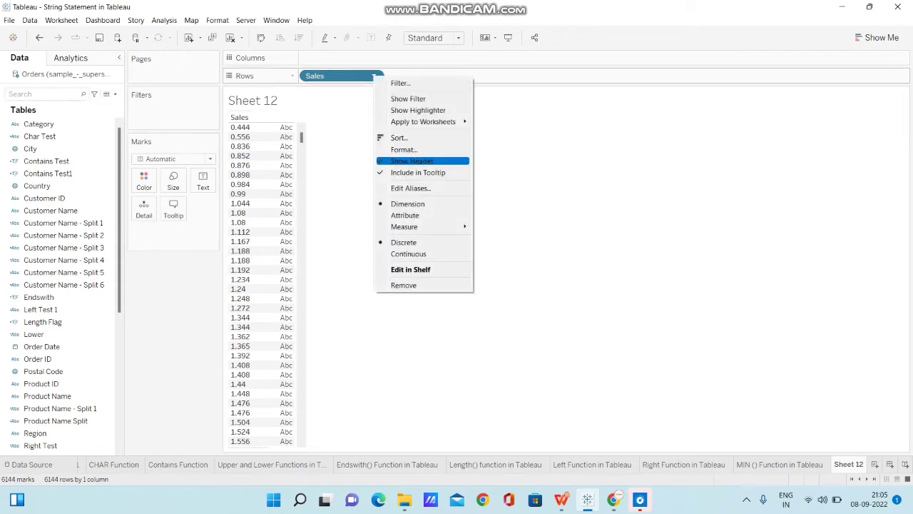
key("Escape")
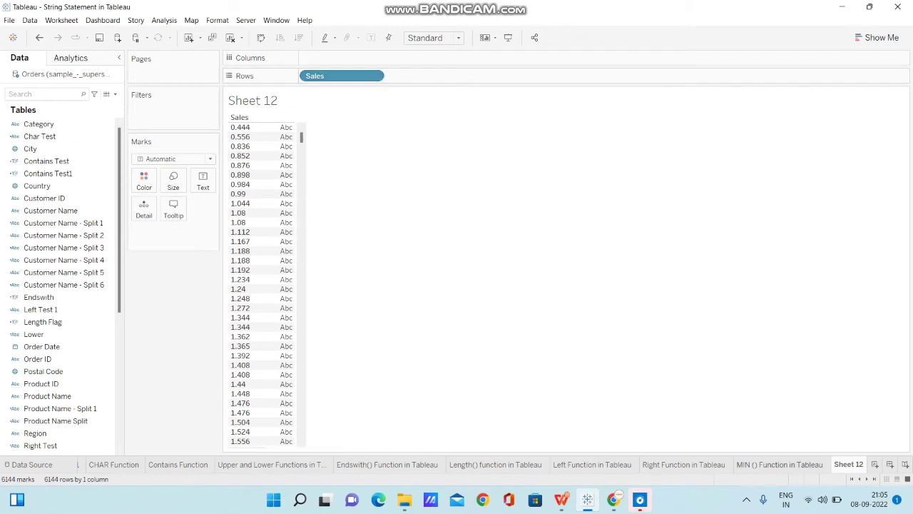
Duplicate the MIN () Function in Tableau sheet and remove AGG(Min) from the copy
left_click(781, 463)
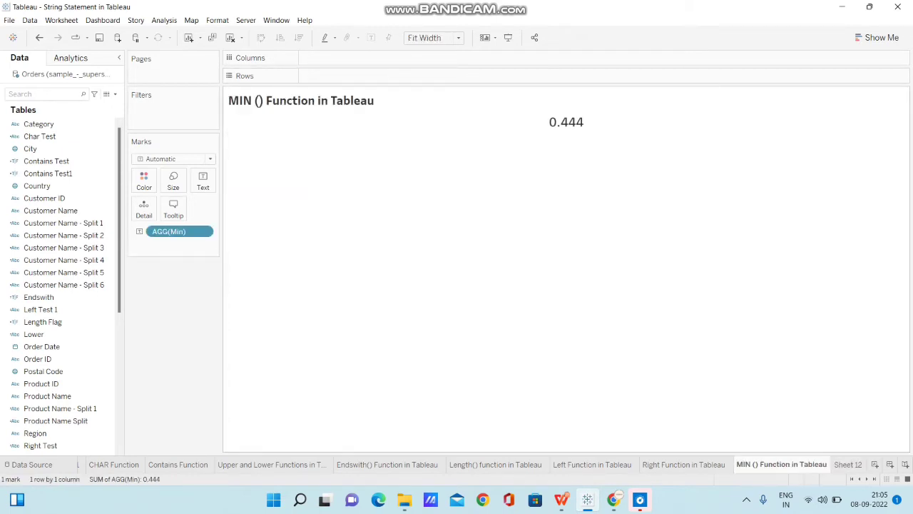
right_click(780, 464)
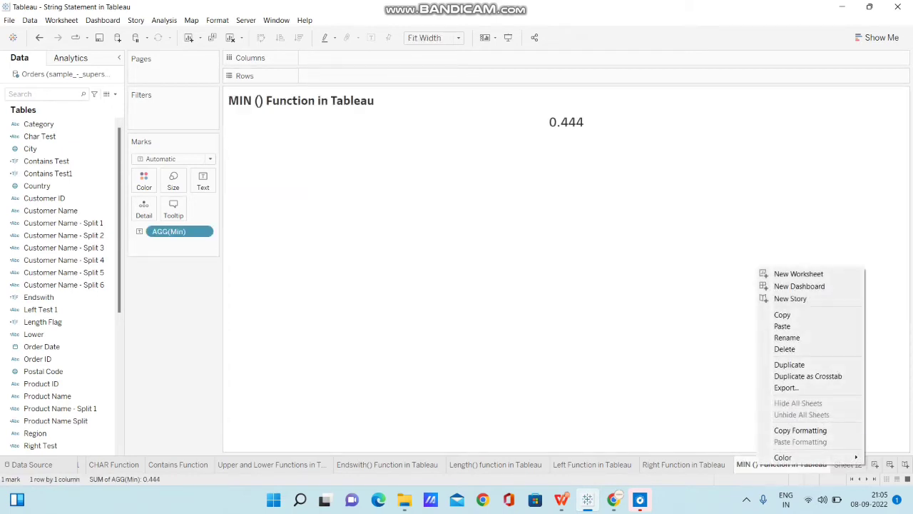
left_click(789, 365)
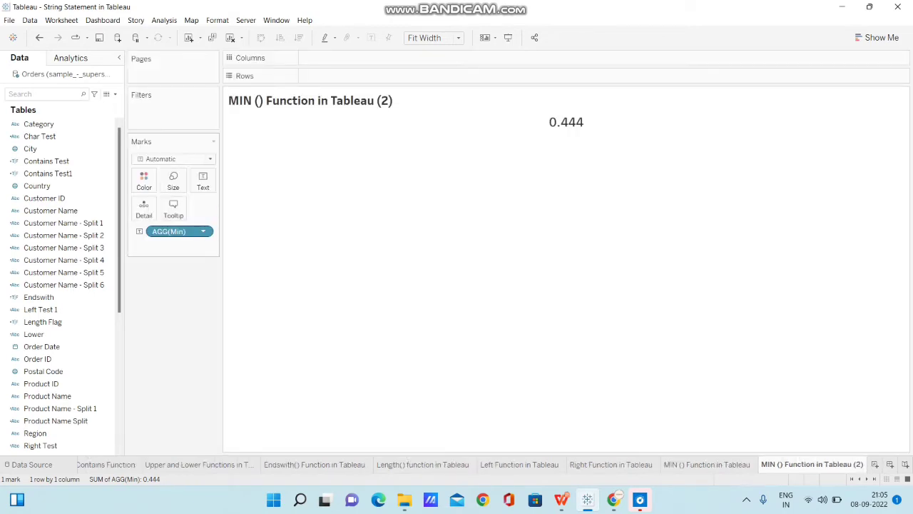
left_click(202, 231)
left_click(223, 414)
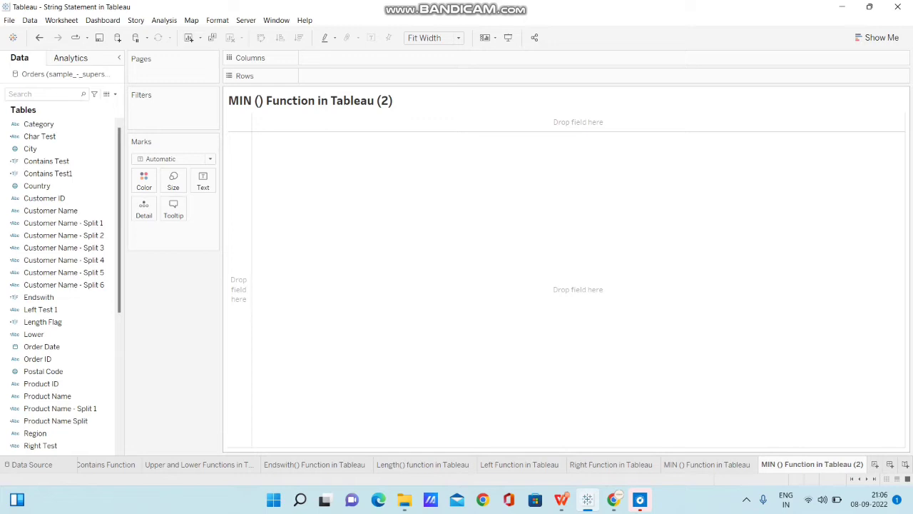
Place Customer Name on Rows, search the fields for "ord", and add Order Date after it
left_click(30, 148)
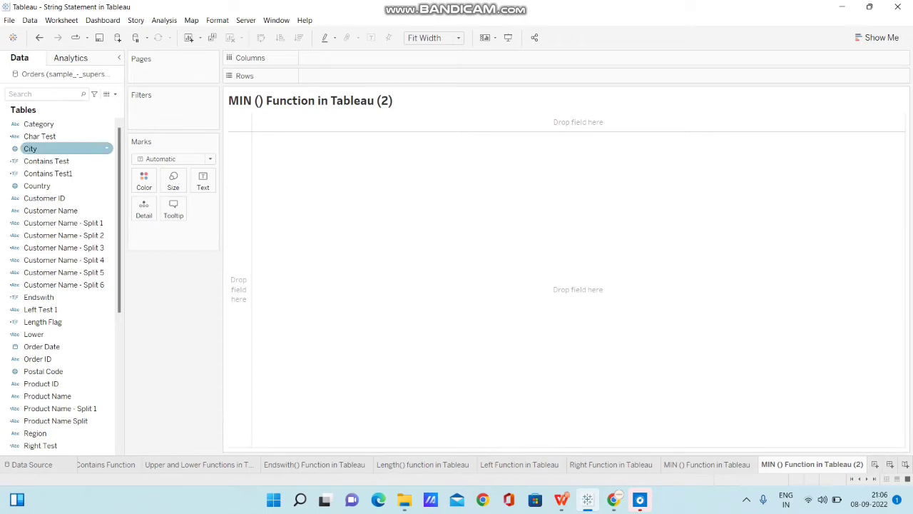
left_click_drag(50, 210, 342, 76)
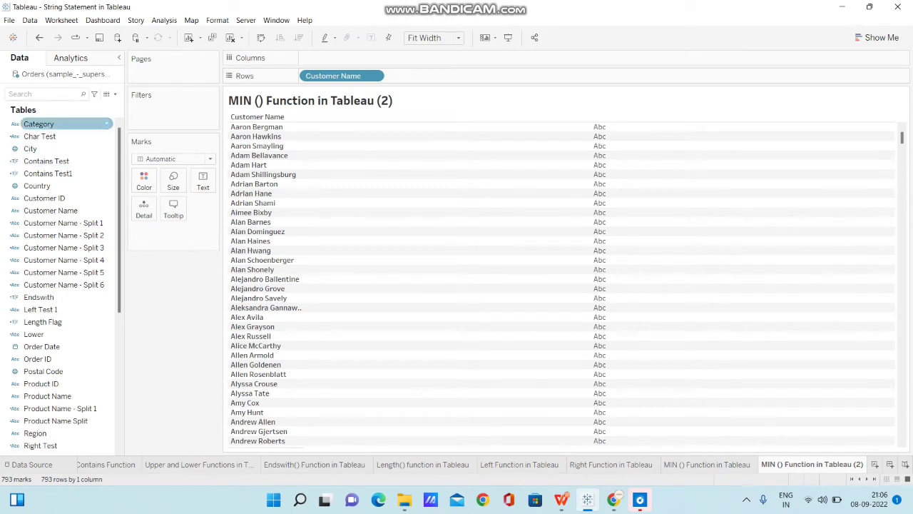
left_click(43, 94)
type("ord")
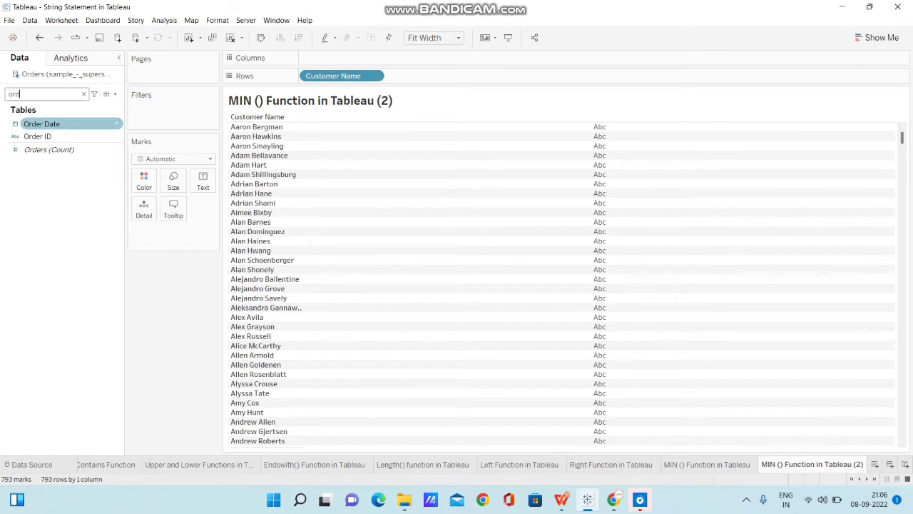
left_click_drag(42, 123, 400, 77)
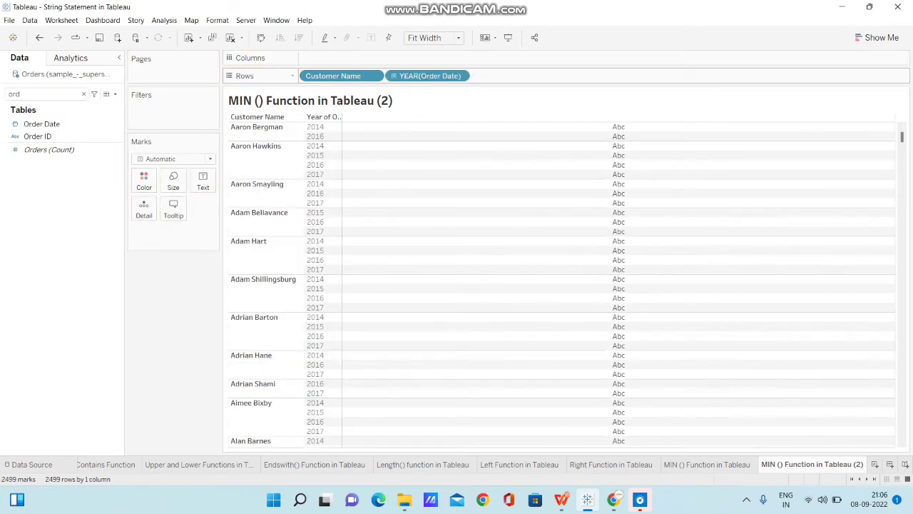
Change Order Date on Rows to exact date, make it discrete, and examine the first customer's order dates
left_click(460, 75)
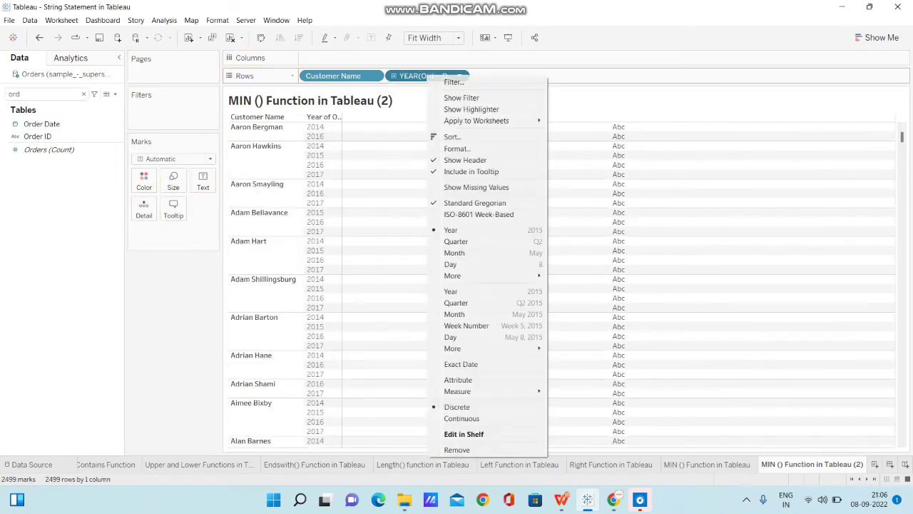
left_click(461, 363)
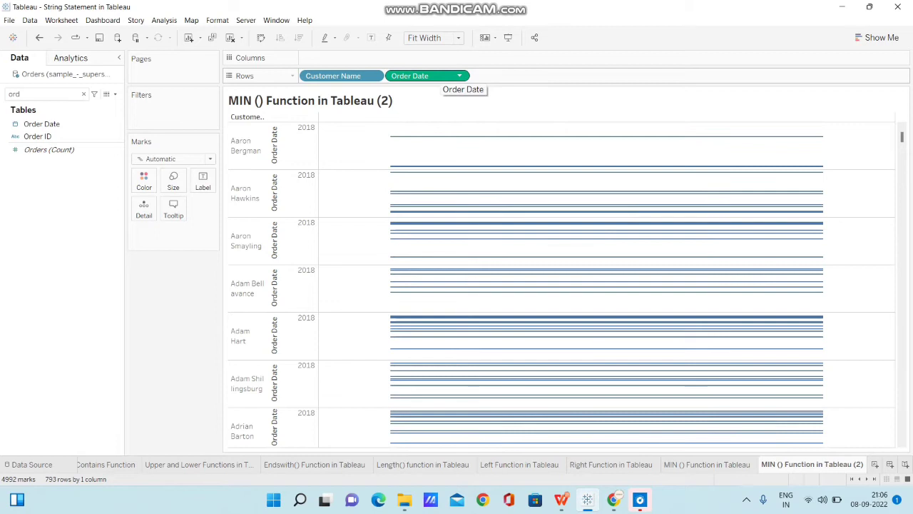
left_click(459, 76)
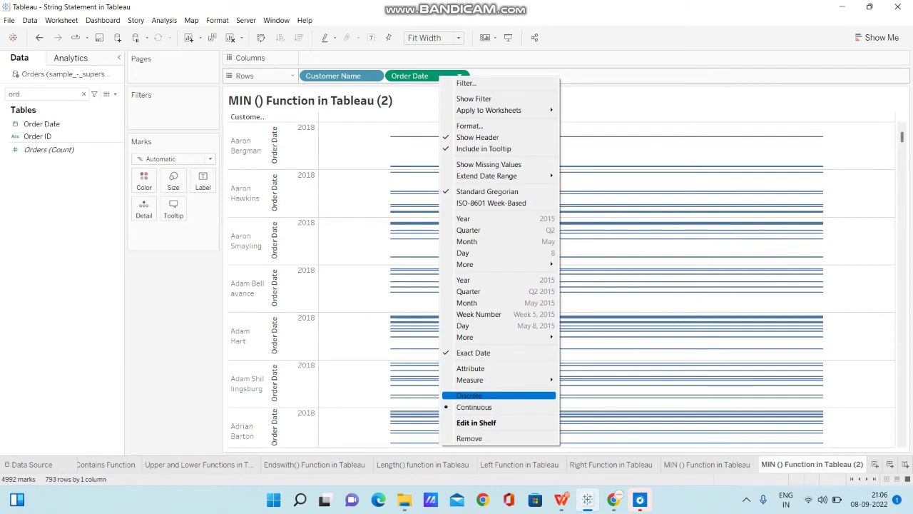
left_click(471, 395)
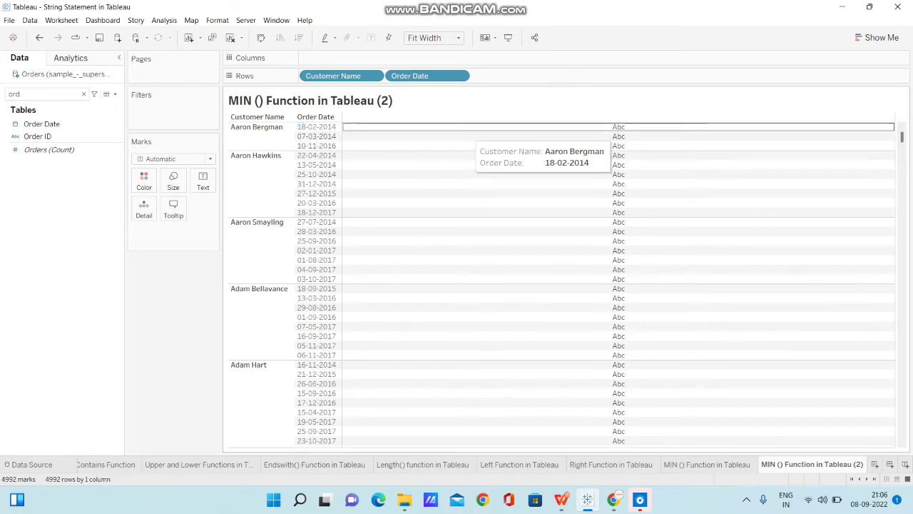
left_click(299, 126)
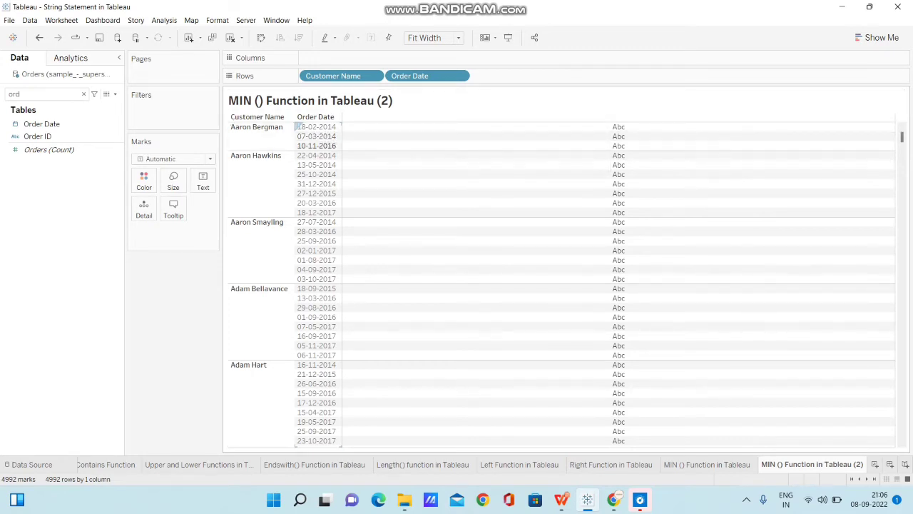
left_click(297, 126)
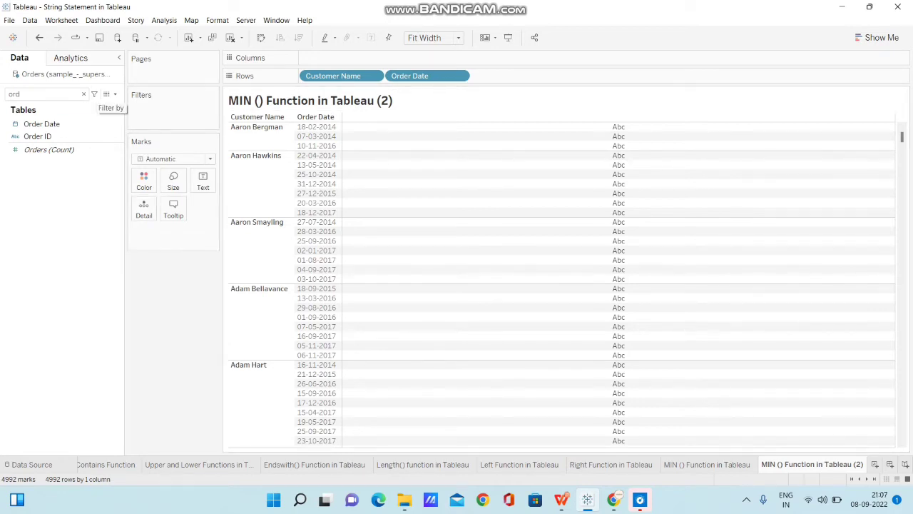
Clear the "ord" search to bring back the full field list
left_click(83, 94)
left_click(29, 94)
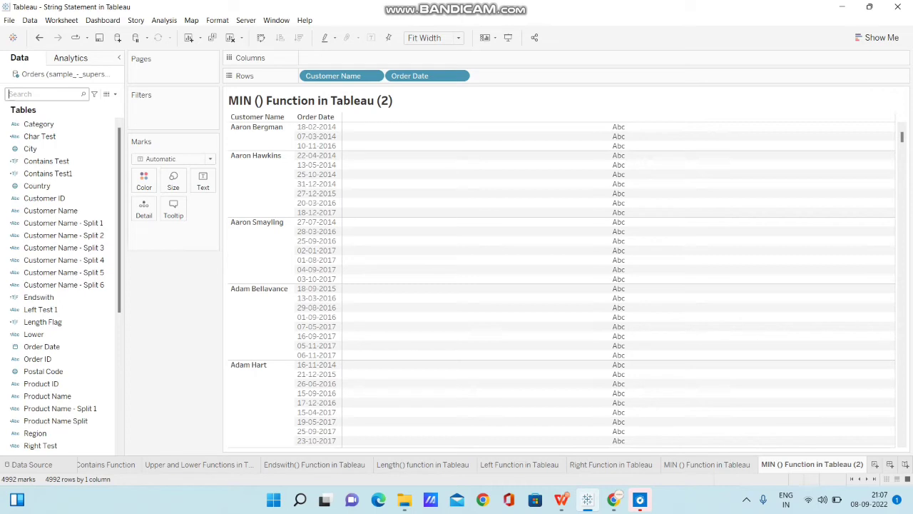
left_click(314, 203)
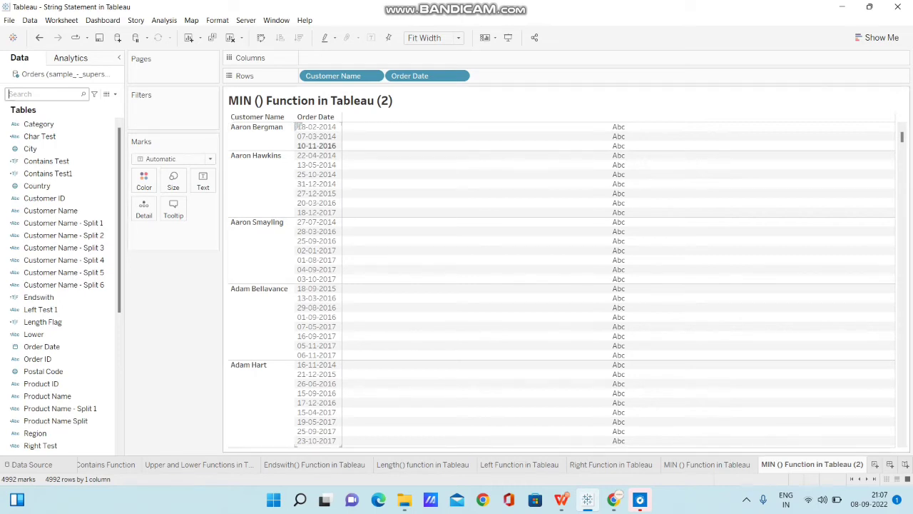
Create a calculated field named Min Date with the formula MIN([Order Date]) and show it as text in the view
left_click(316, 127)
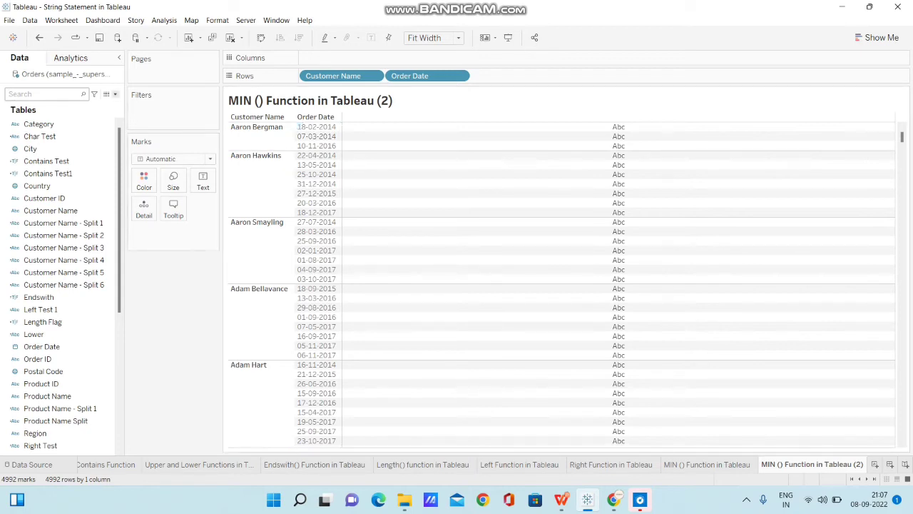
left_click(115, 94)
left_click(57, 104)
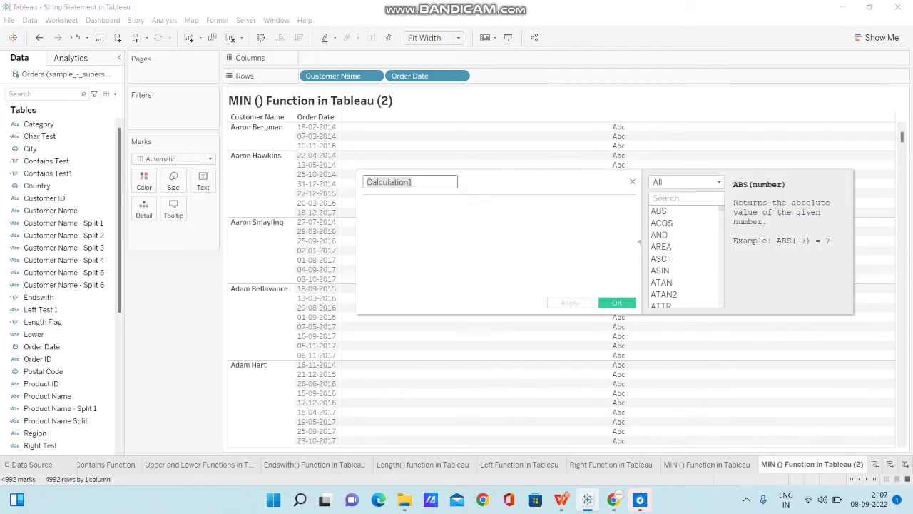
type("Min Date")
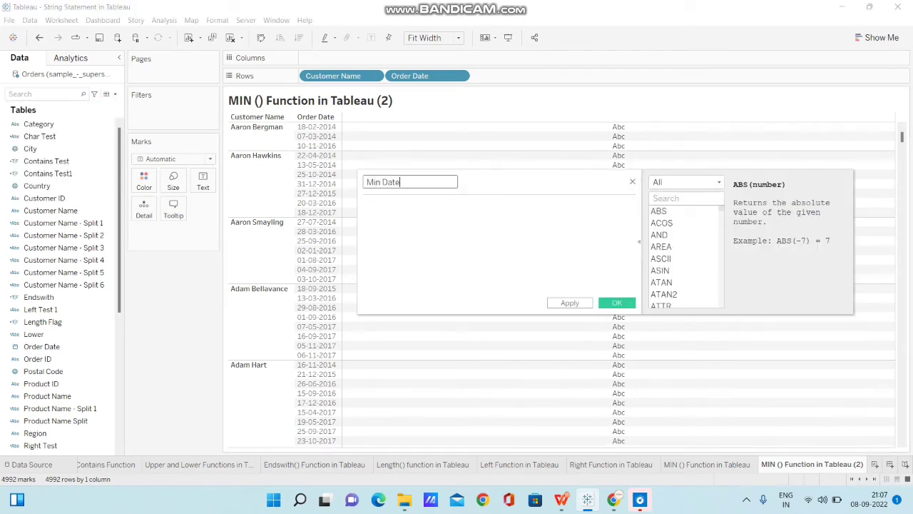
left_click(365, 205)
type("min")
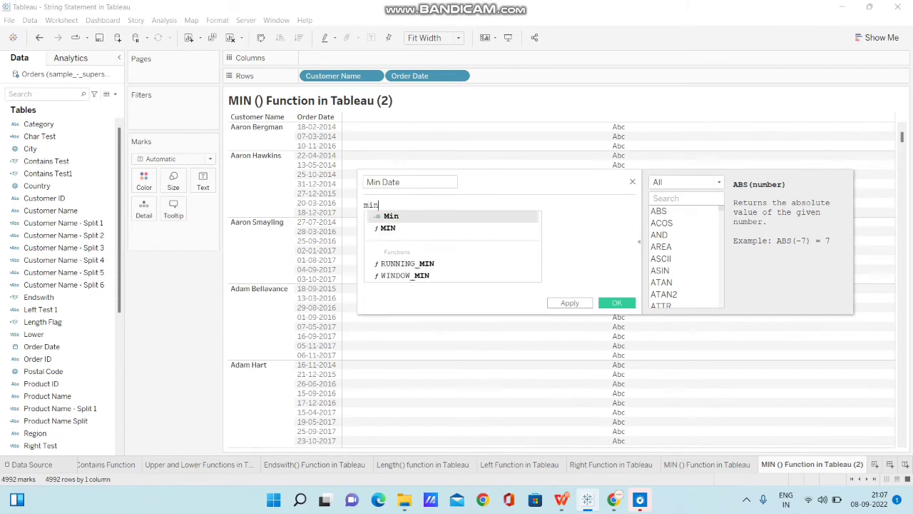
key("Down")
key("Return")
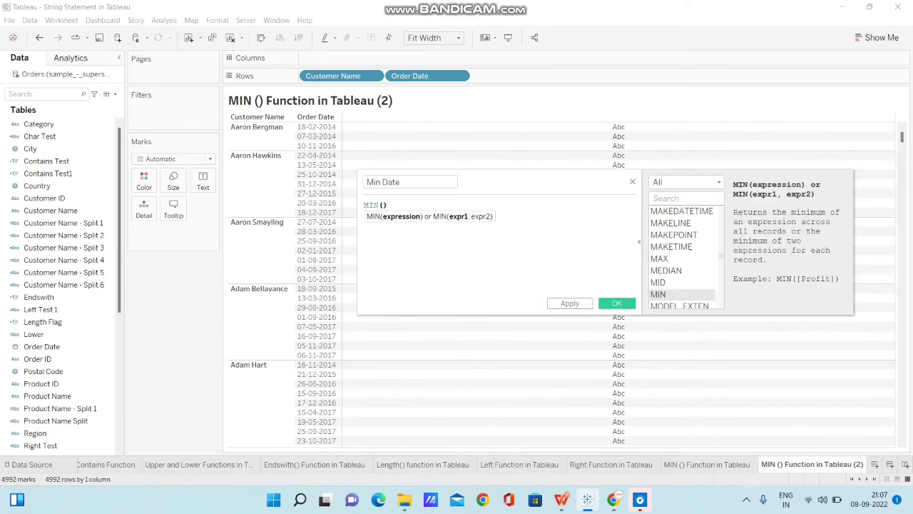
type("ord")
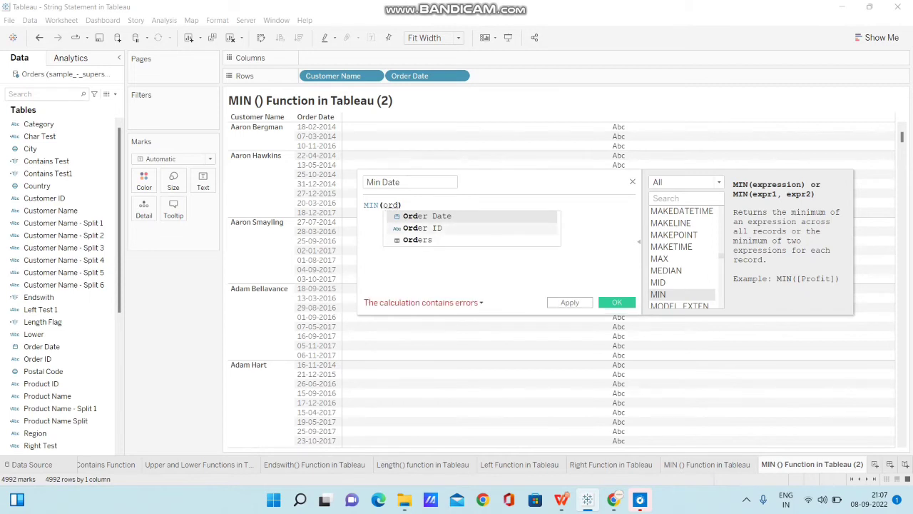
key("Return")
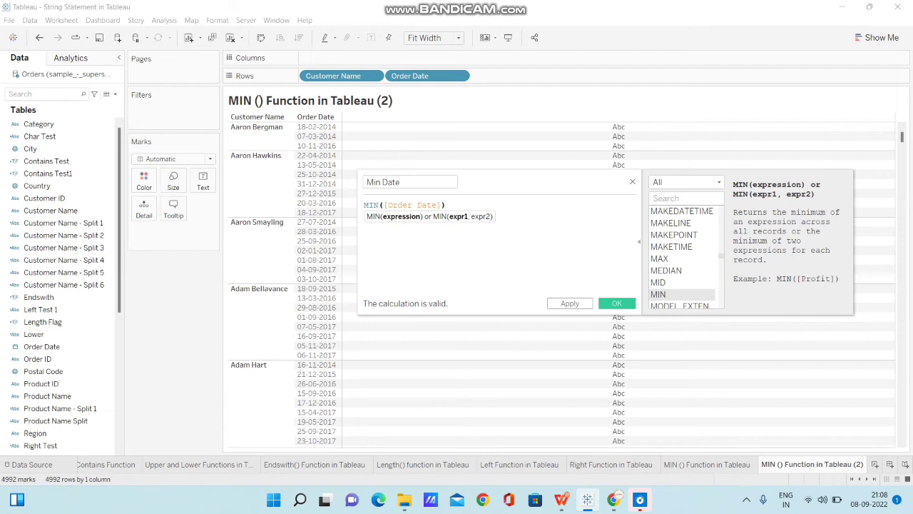
left_click(616, 304)
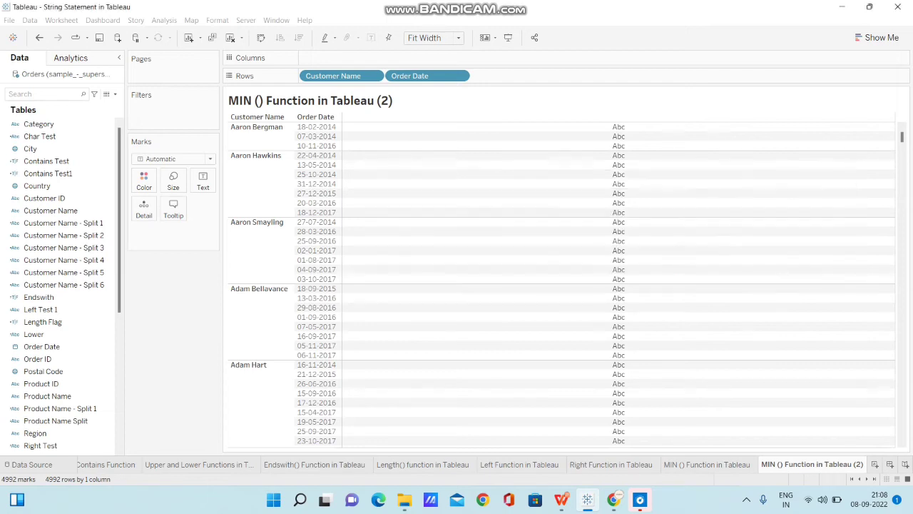
left_click_drag(39, 446, 202, 181)
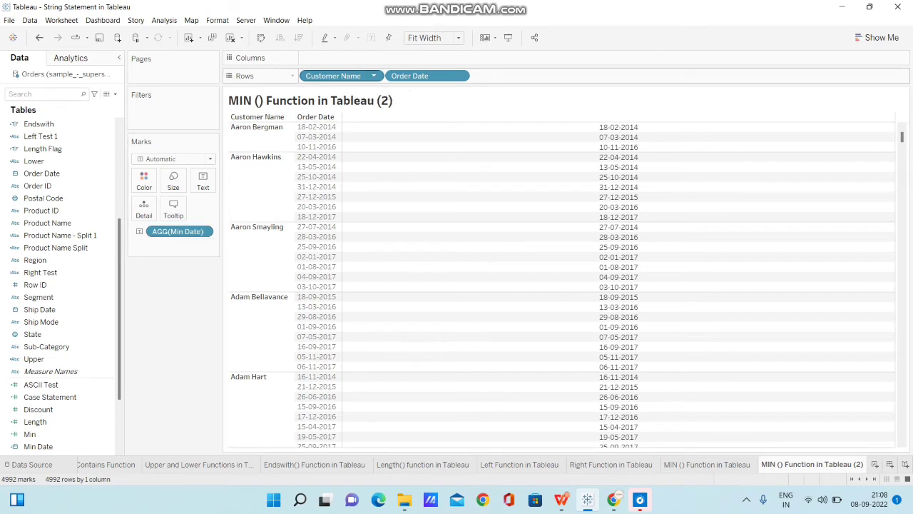
Try removing Order Date from Rows to view one minimum date per customer, and undo the removal
right_click(341, 77)
right_click(464, 76)
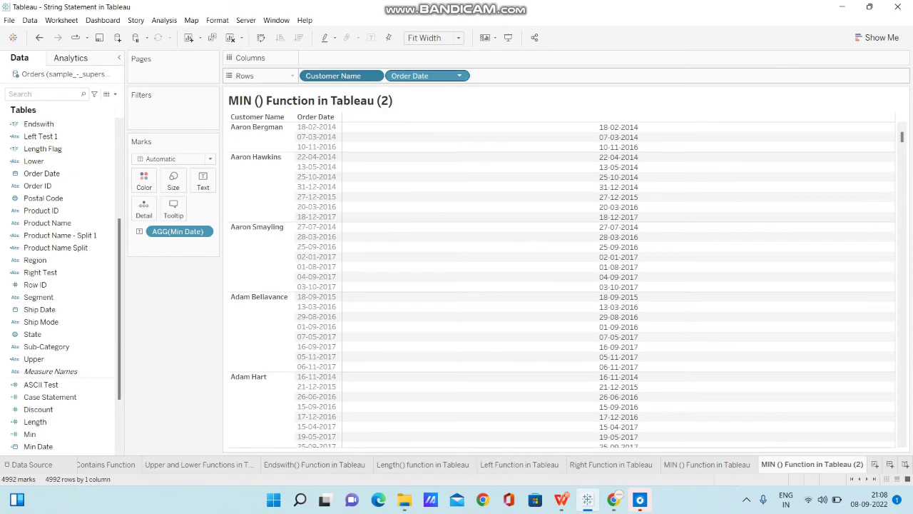
right_click(464, 76)
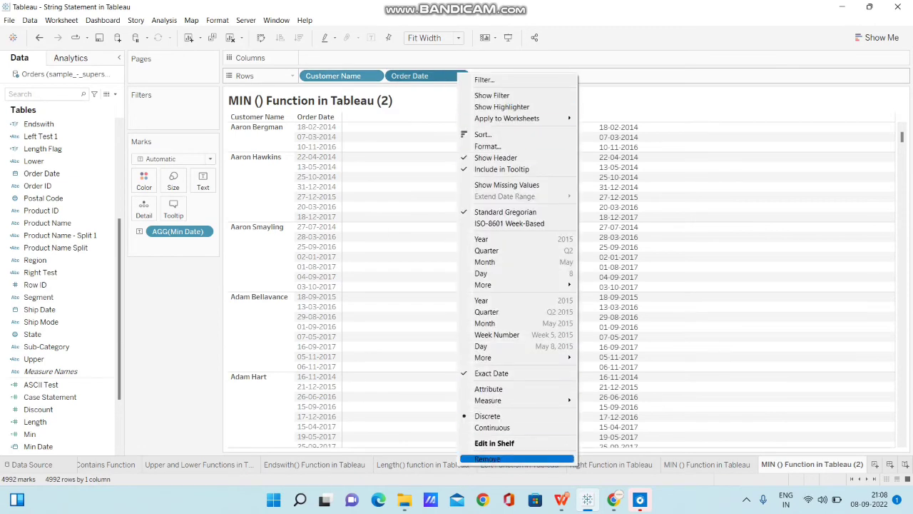
left_click(518, 458)
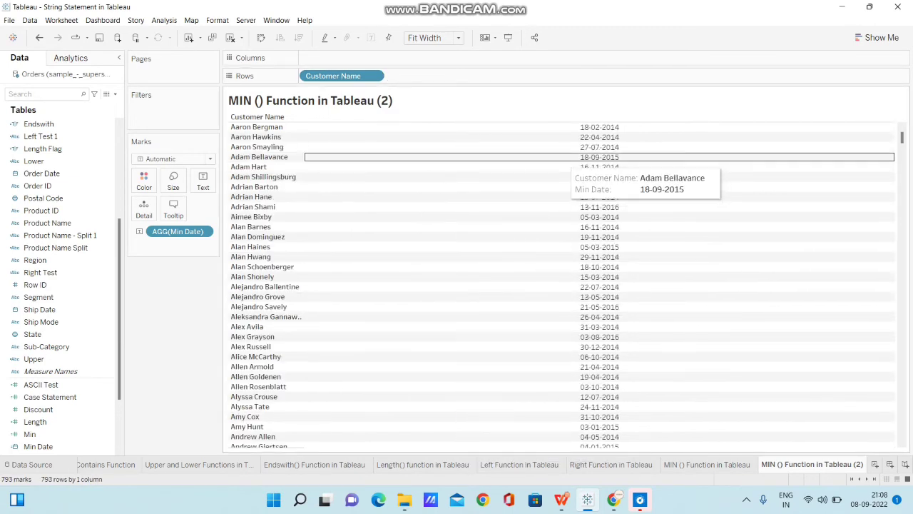
key("ctrl+z")
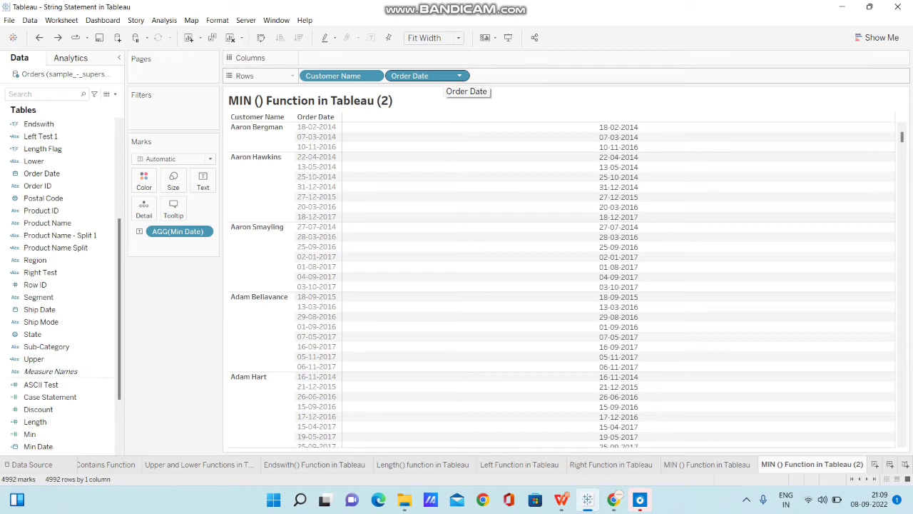
left_click(460, 76)
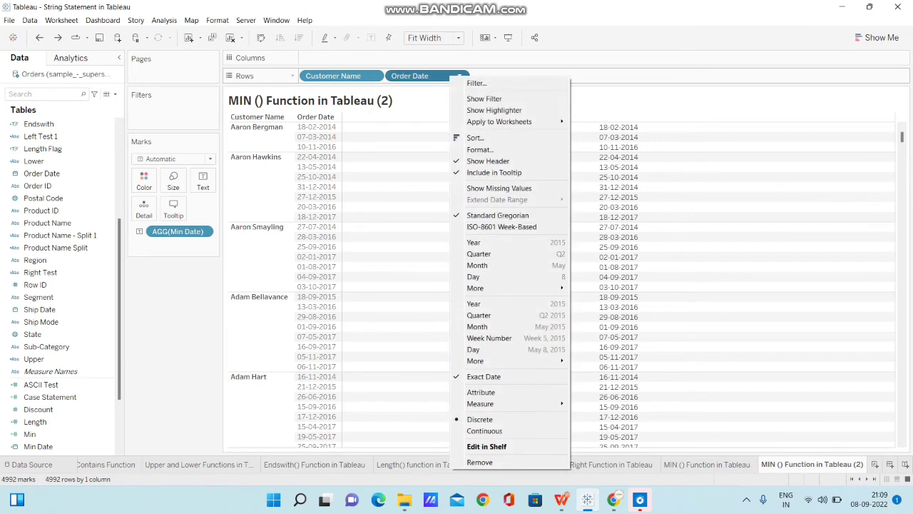
key("Escape")
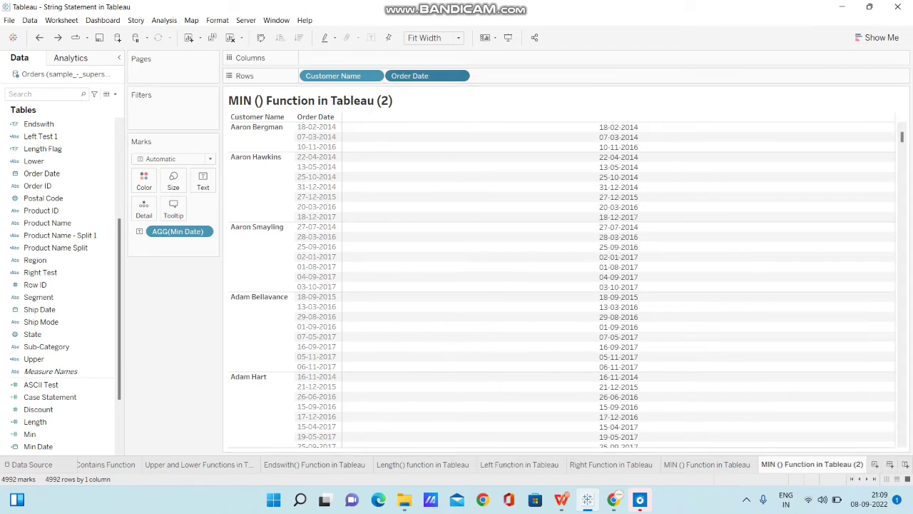
Duplicate the MIN () Function in Tableau (2) sheet and remove Order Date from Rows in the copy
right_click(804, 464)
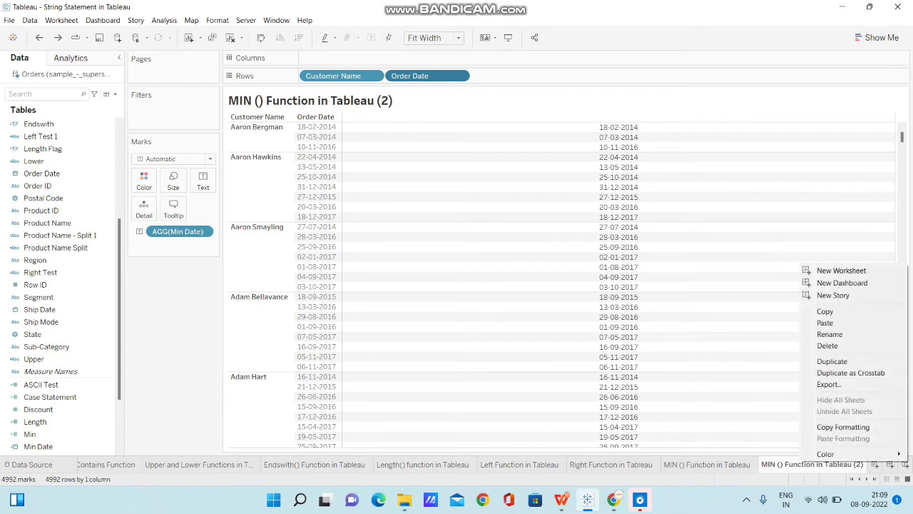
left_click(831, 361)
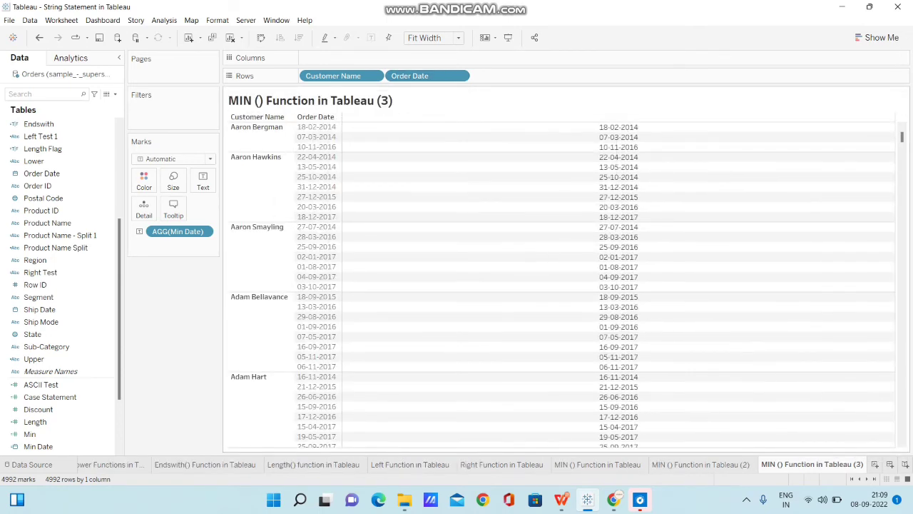
left_click(460, 76)
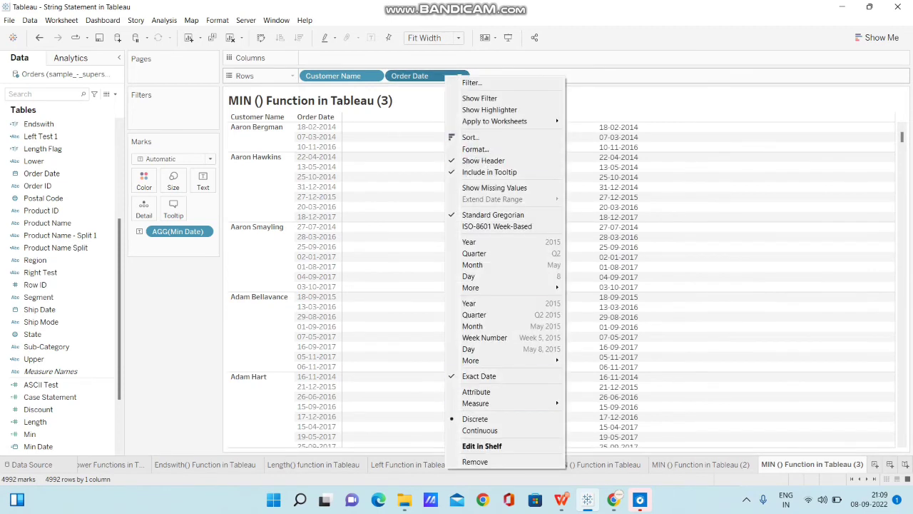
left_click(476, 462)
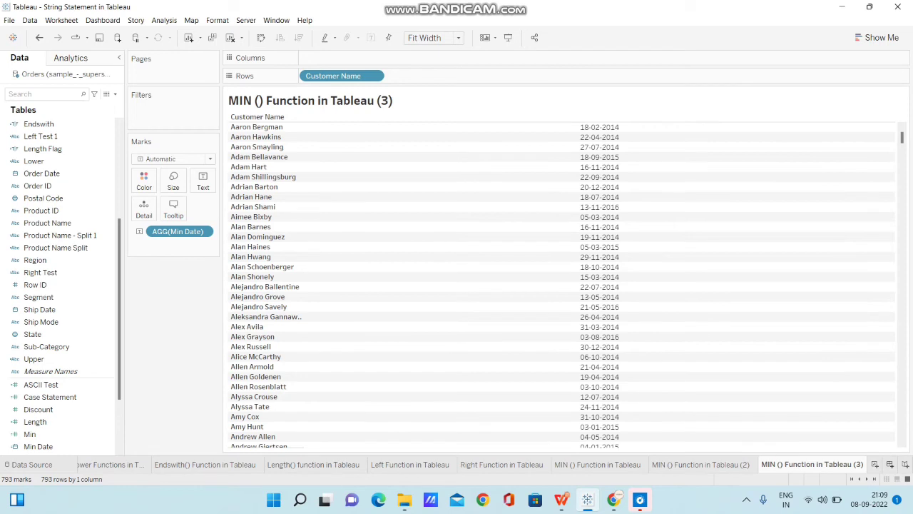
Create a new dashboard and place the MIN () Function in Tableau (2) and (3) sheets on it side by side
left_click(890, 464)
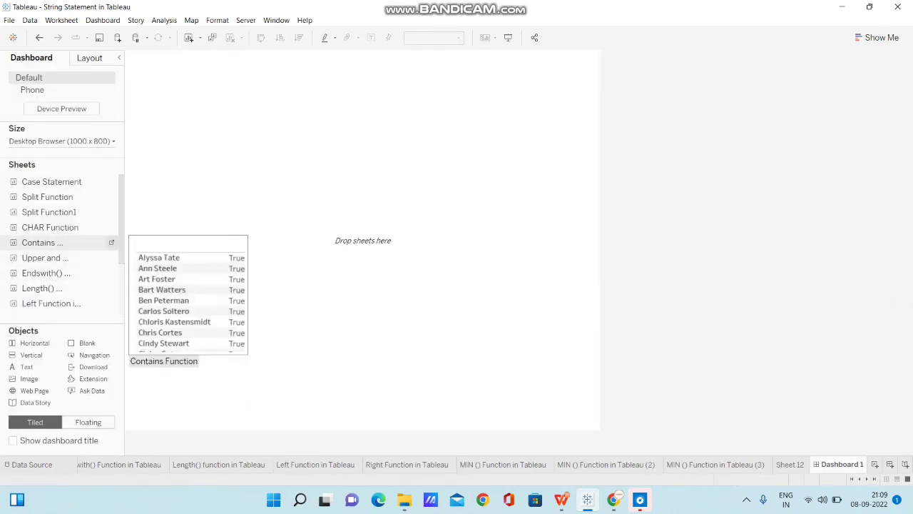
scroll(63, 243, "down", 2)
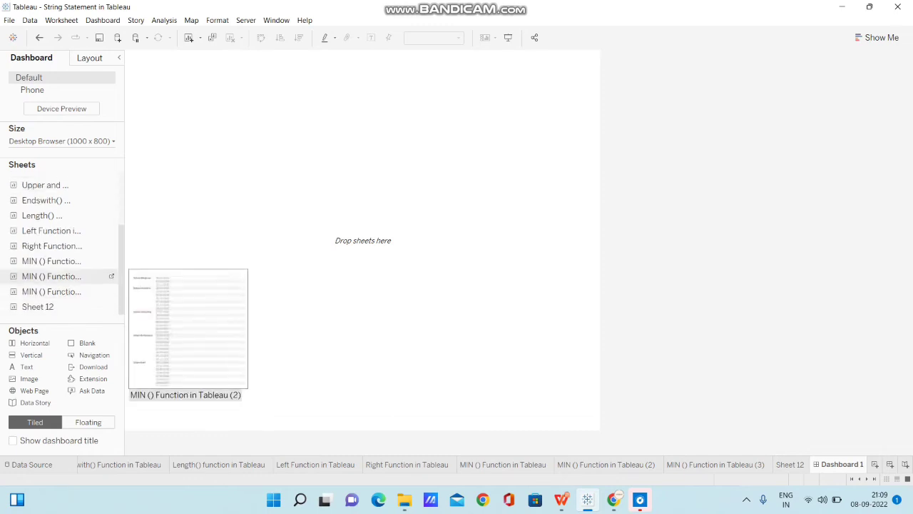
left_click_drag(52, 276, 362, 240)
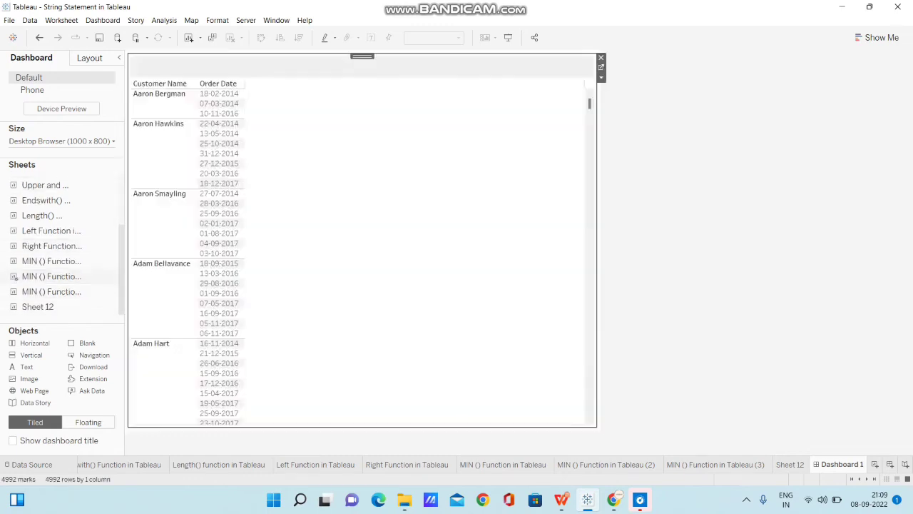
mouse_move(51, 291)
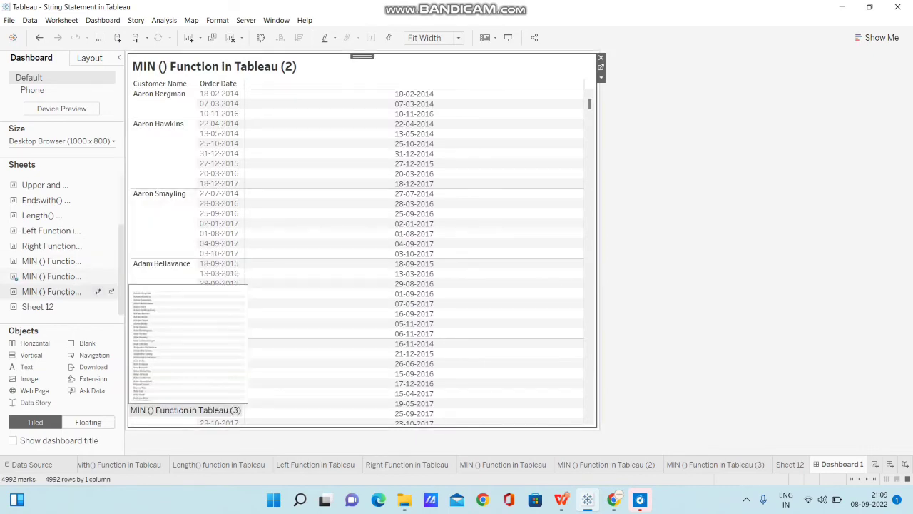
left_click_drag(51, 291, 428, 165)
left_click_drag(478, 235, 478, 235)
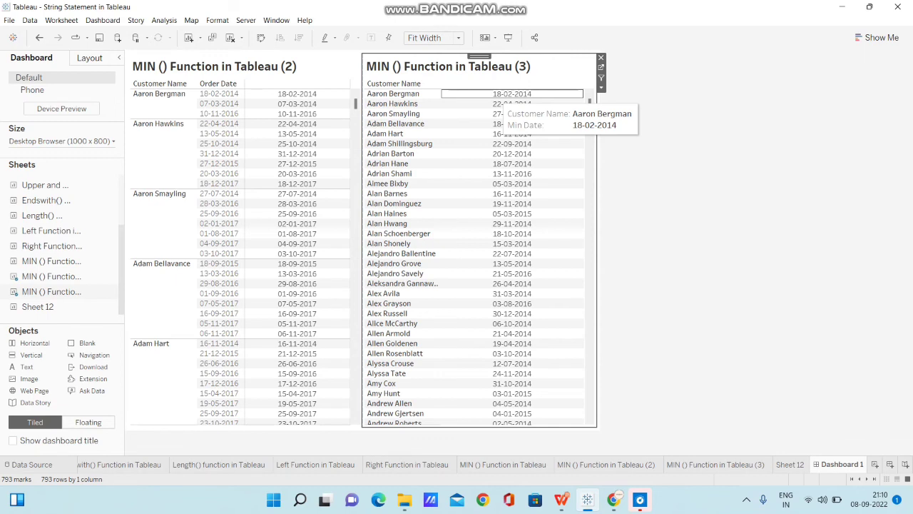
Compare the first customers' individual order dates with their minimum dates across the two dashboard sheets
left_click(499, 93)
left_click(499, 93)
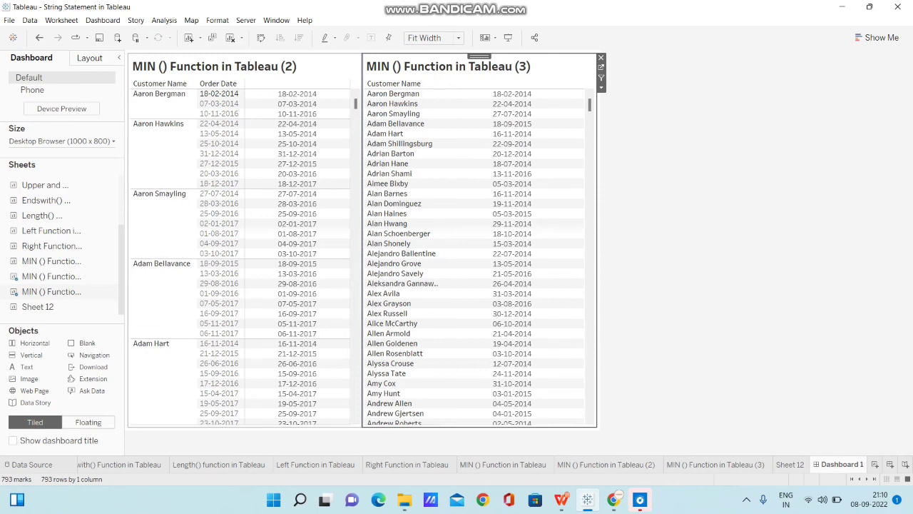
mouse_move(314, 96)
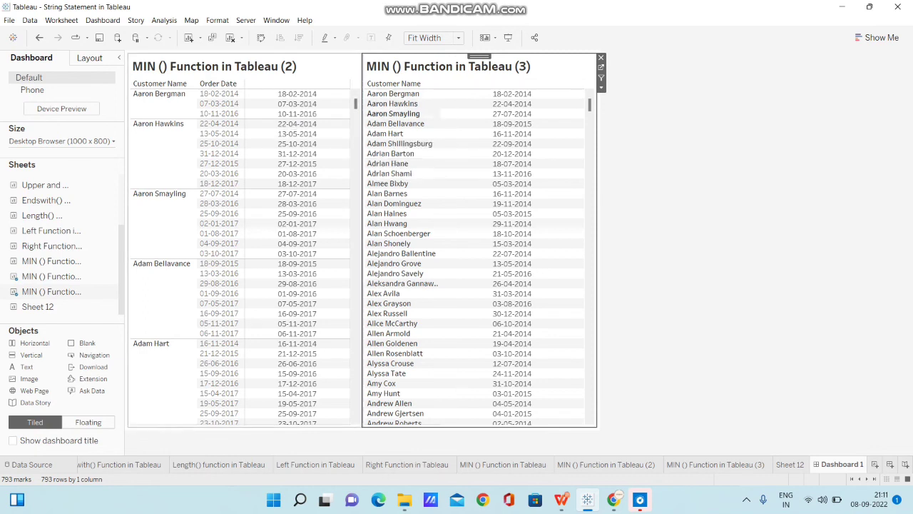
mouse_move(297, 125)
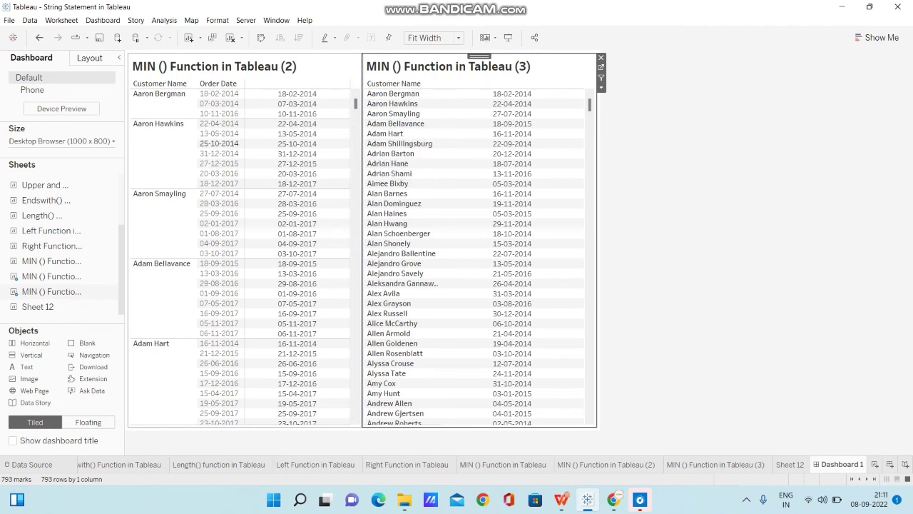